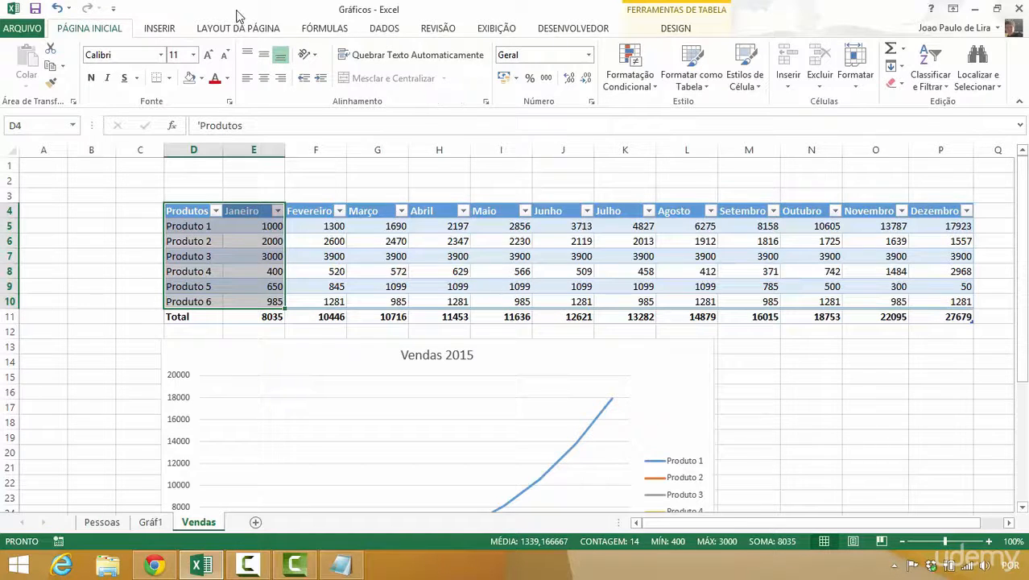
- Insert a 2D pie chart from the selected product names and Janeiro sales in D4:E10
click(160, 28)
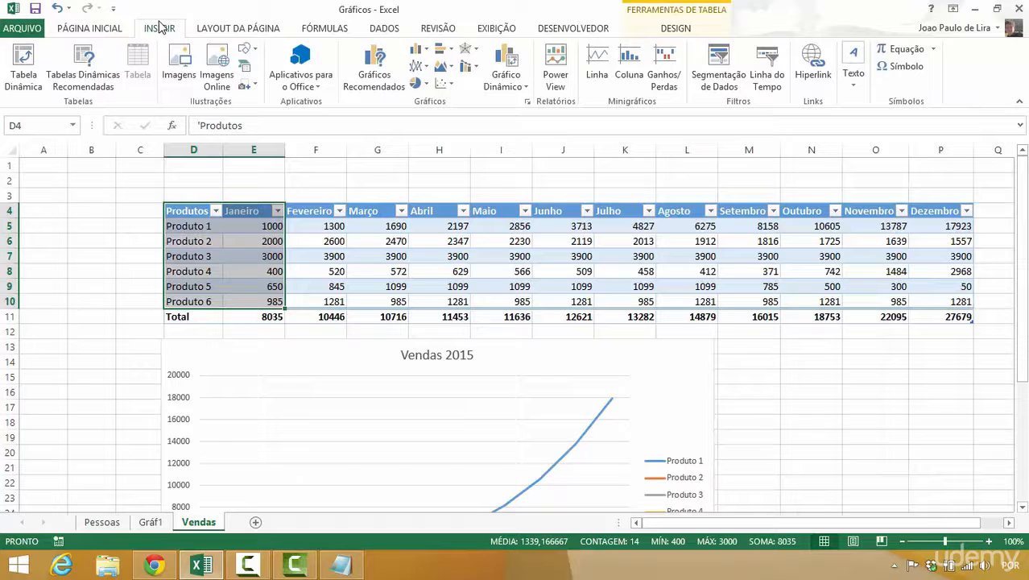
click(424, 84)
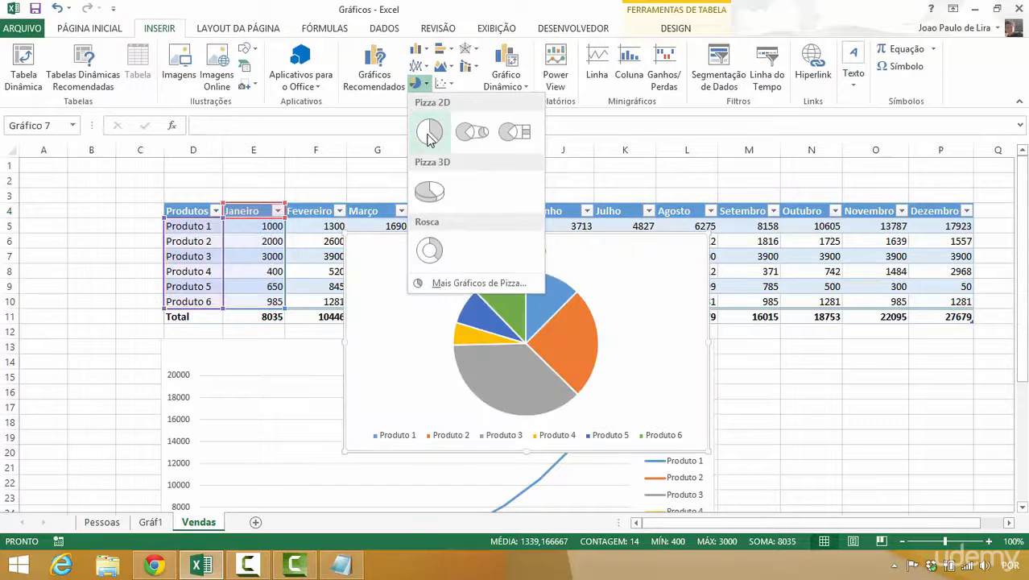
click(427, 139)
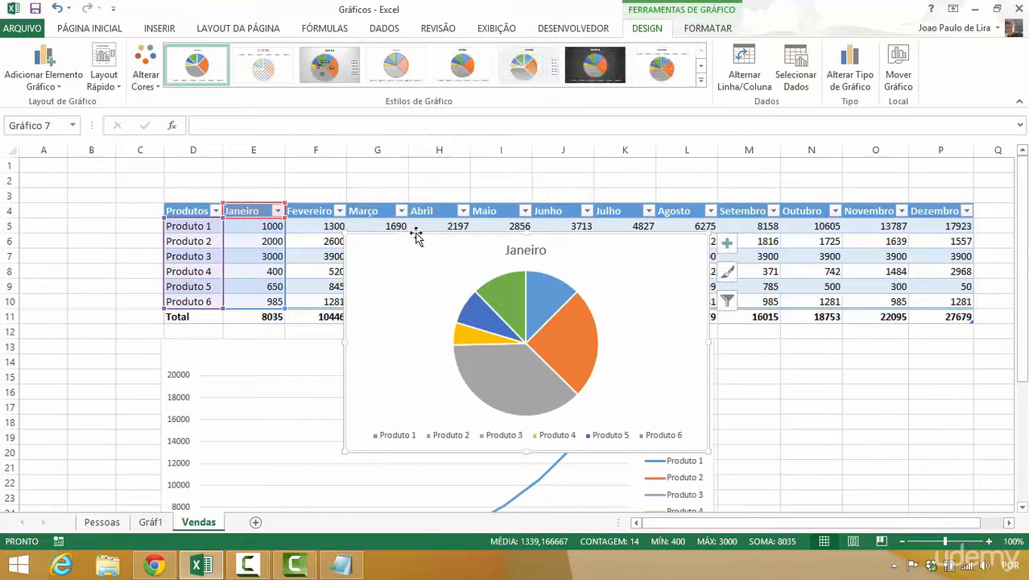
- Apply the third chart style, with percentage labels and grey background, to the Janeiro pie and move it over the Julho to Dezembro columns
drag(414, 240, 408, 261)
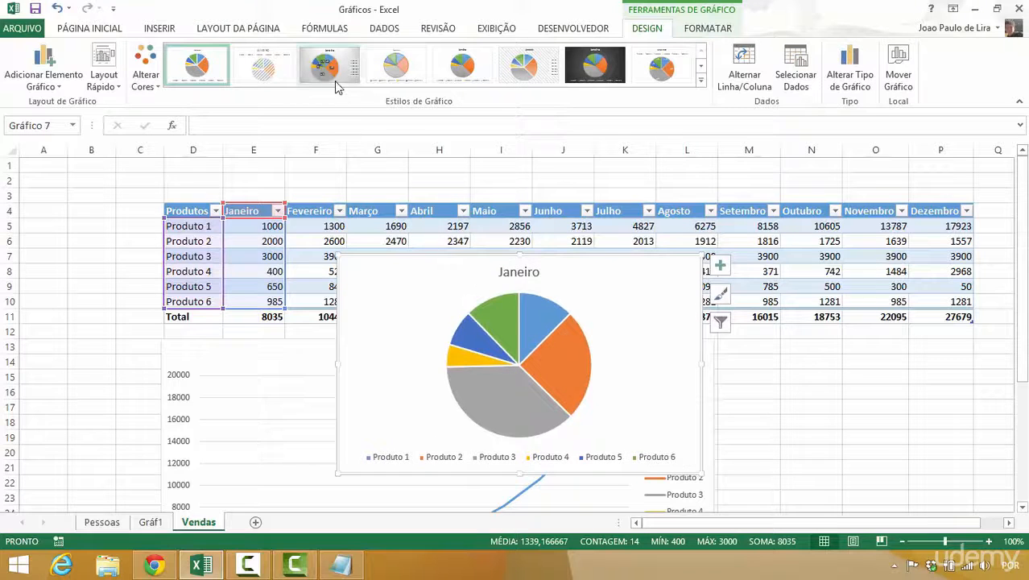
click(335, 85)
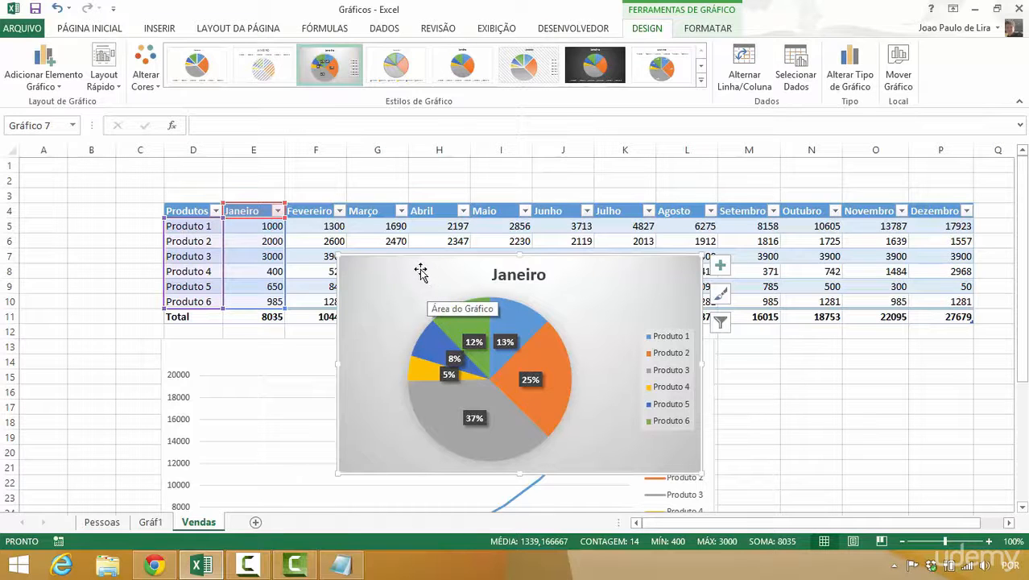
drag(421, 271, 753, 191)
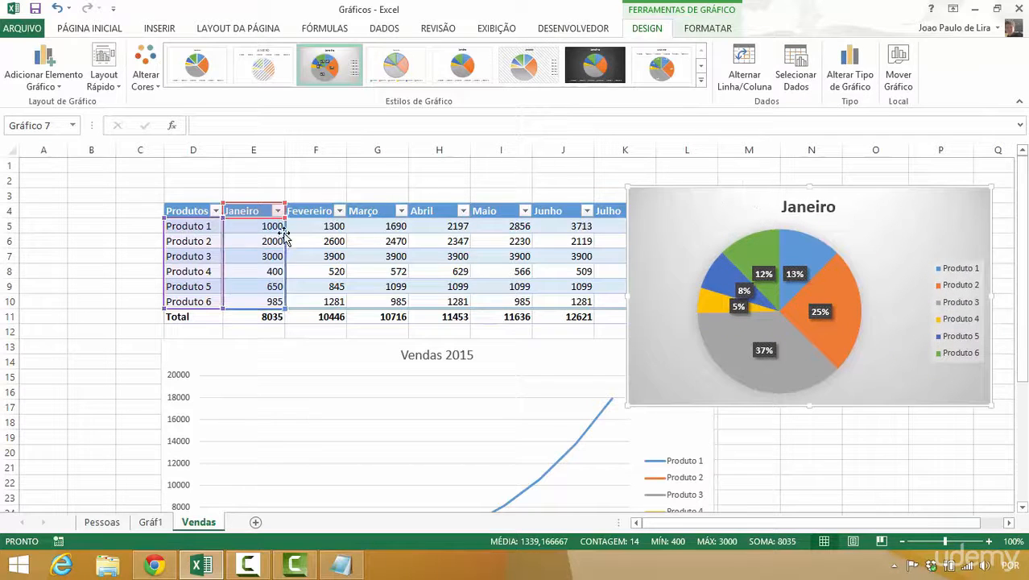
- Shift the pie chart's source range to Fevereiro and Março, and return it to Janeiro for Produto 1 to Produto 6
drag(278, 236, 299, 237)
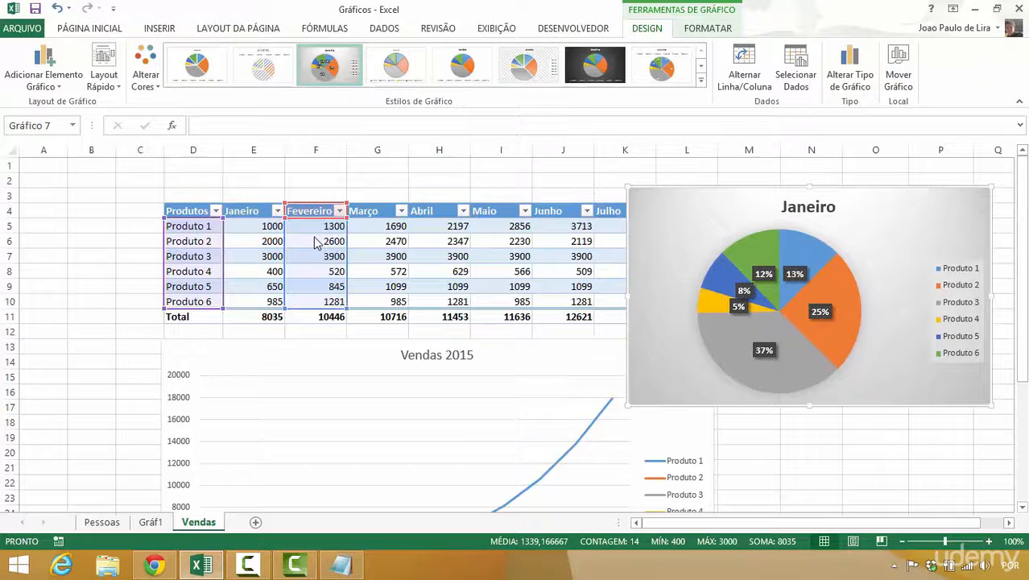
drag(337, 243, 375, 249)
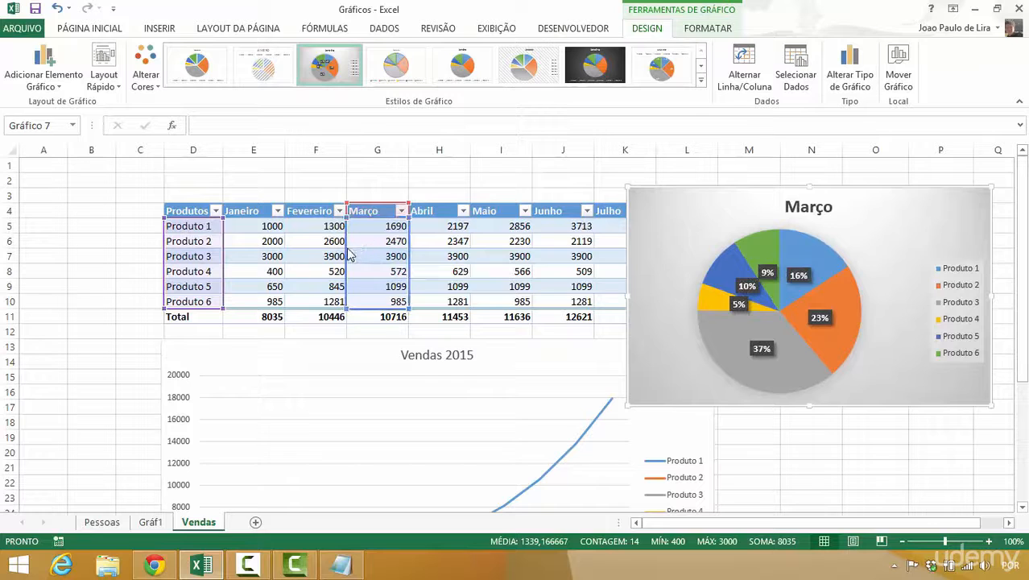
drag(349, 255, 272, 268)
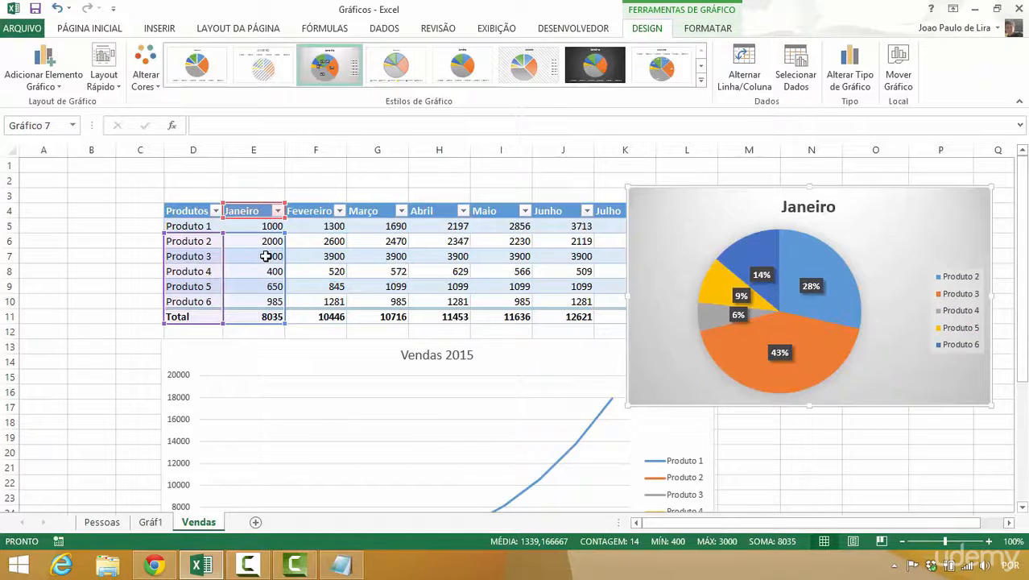
drag(286, 259, 285, 246)
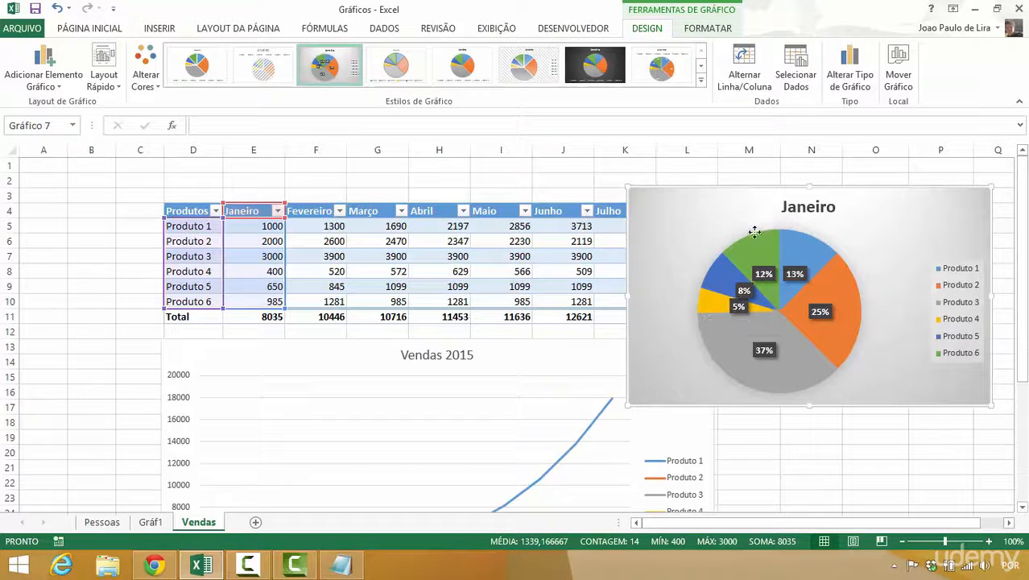
- Move the Janeiro pie chart below the table, beside the Vendas 2015 line chart, and deselect it
drag(751, 232, 818, 340)
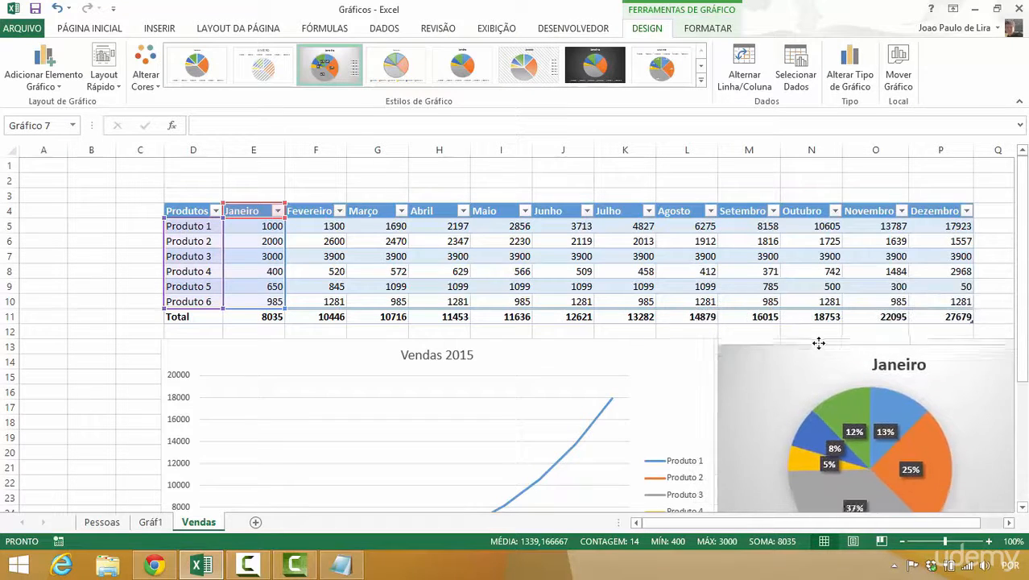
click(143, 263)
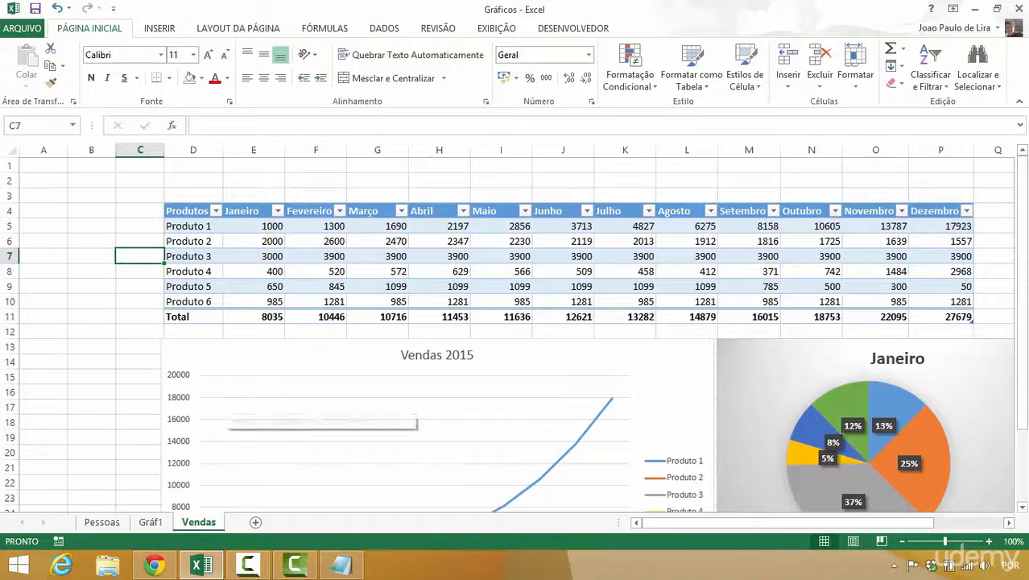
drag(1021, 298, 1022, 369)
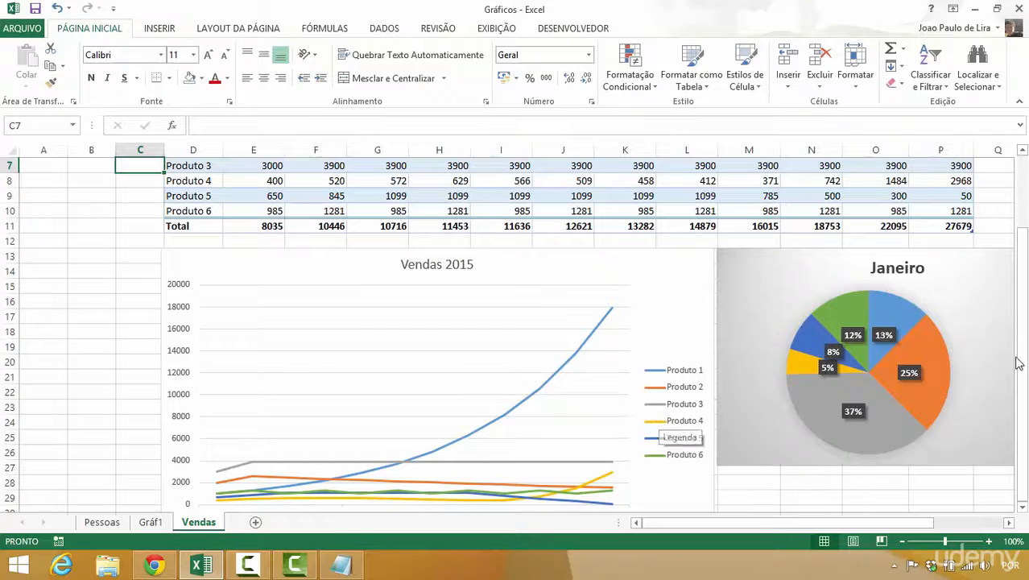
drag(1021, 357, 1024, 276)
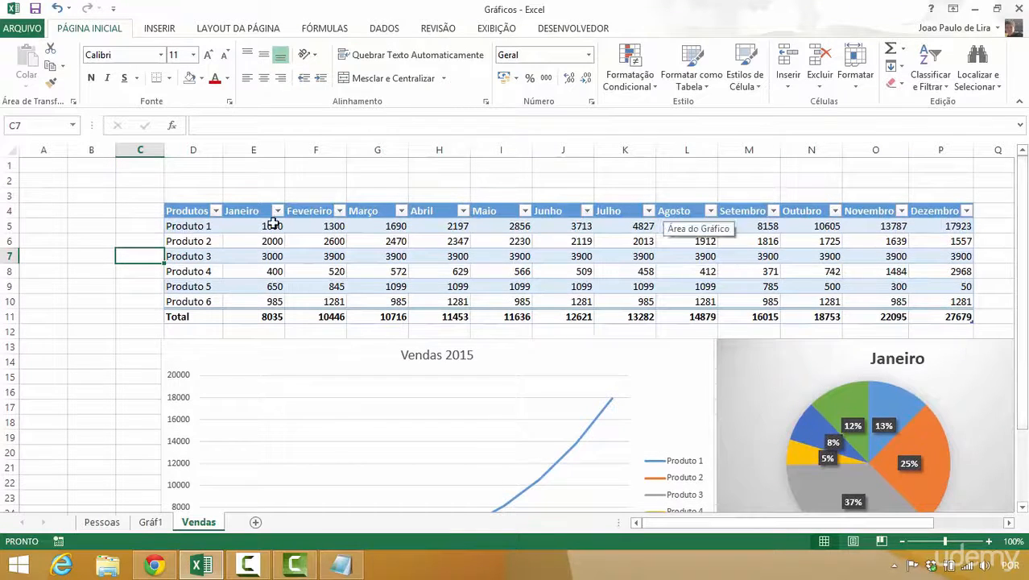
click(249, 241)
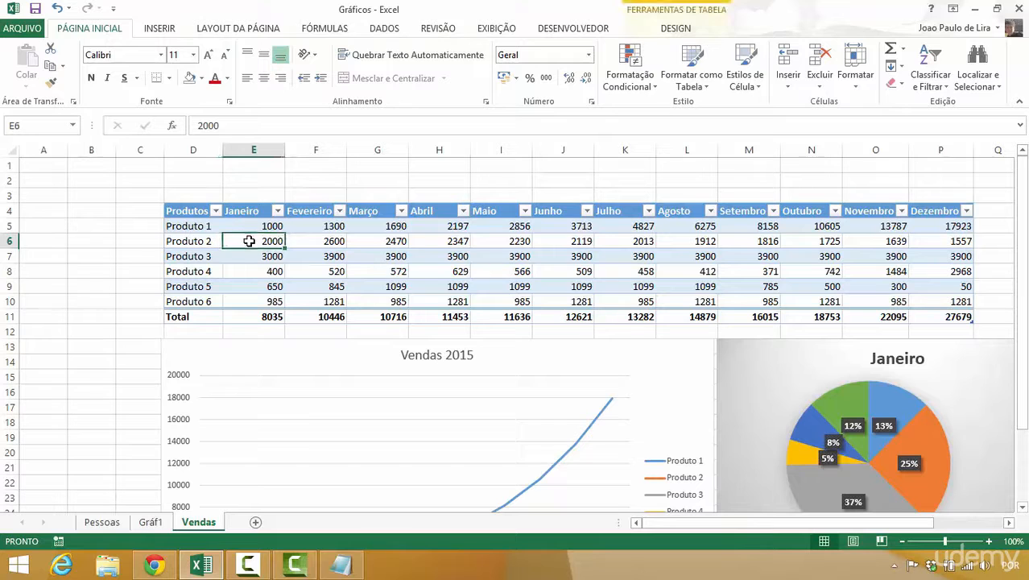
click(150, 30)
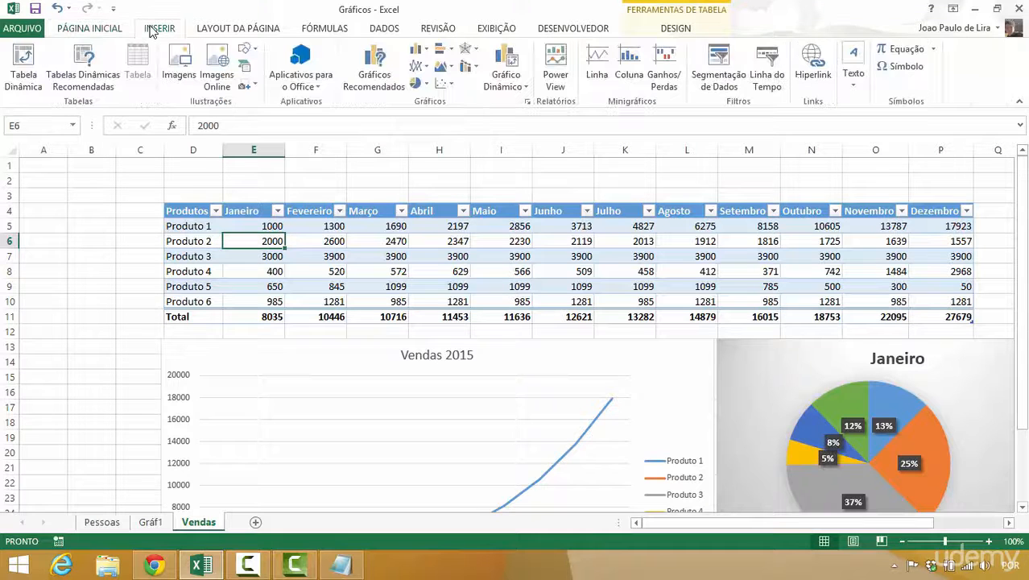
click(420, 68)
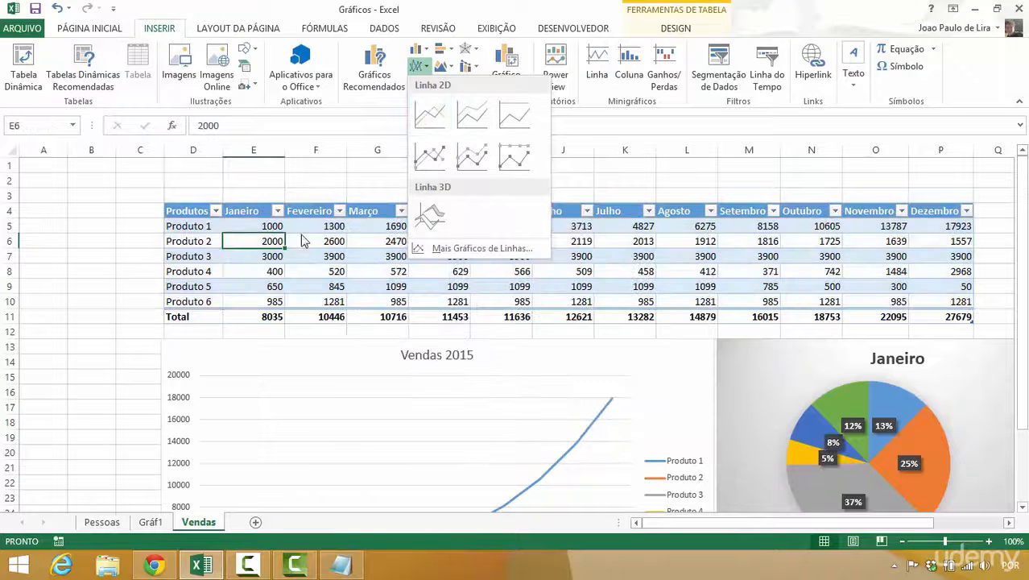
click(232, 180)
- Insert a blank 2D line chart with markers, starting from empty cell E2 outside the table
click(229, 176)
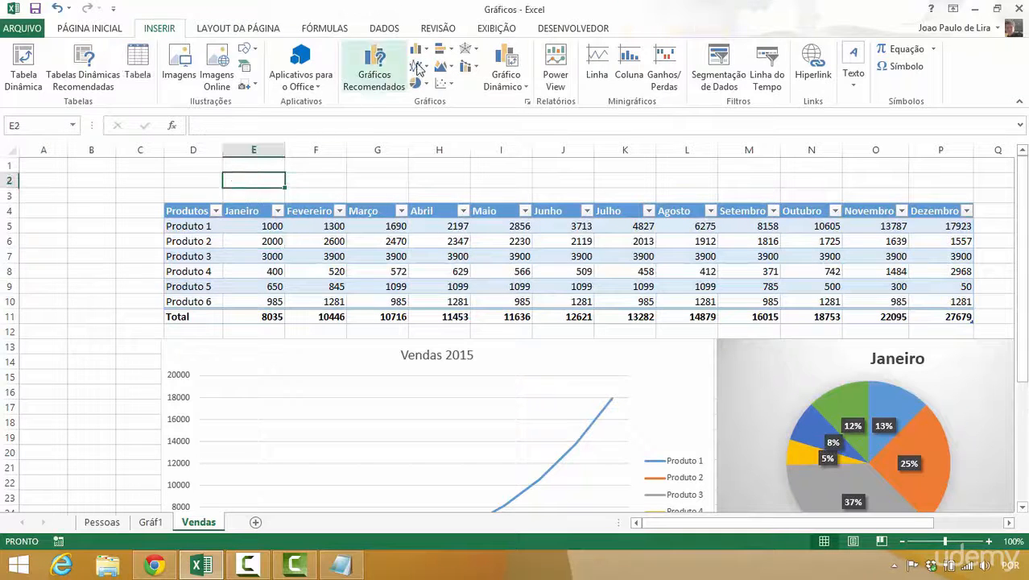
click(420, 68)
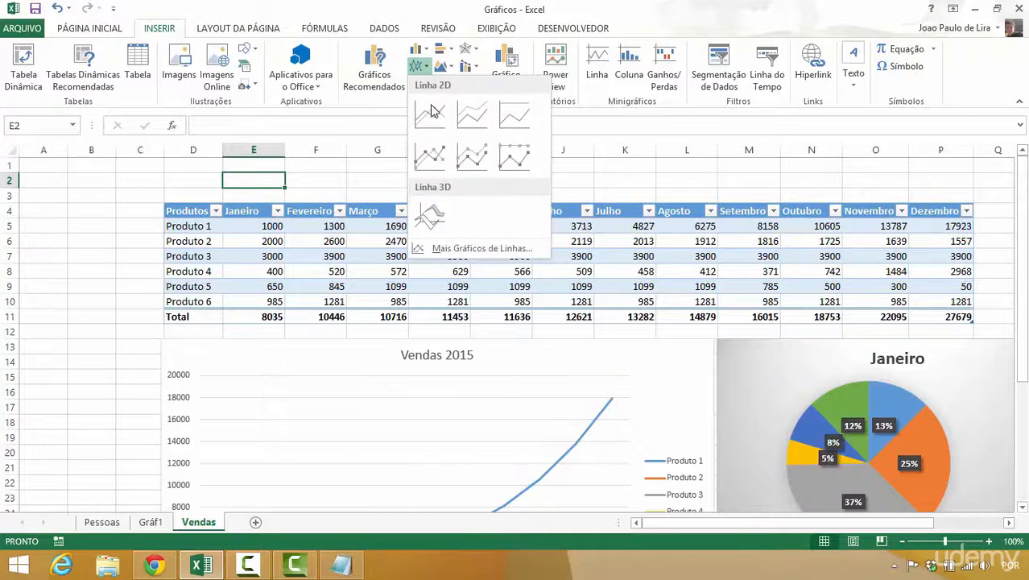
click(429, 154)
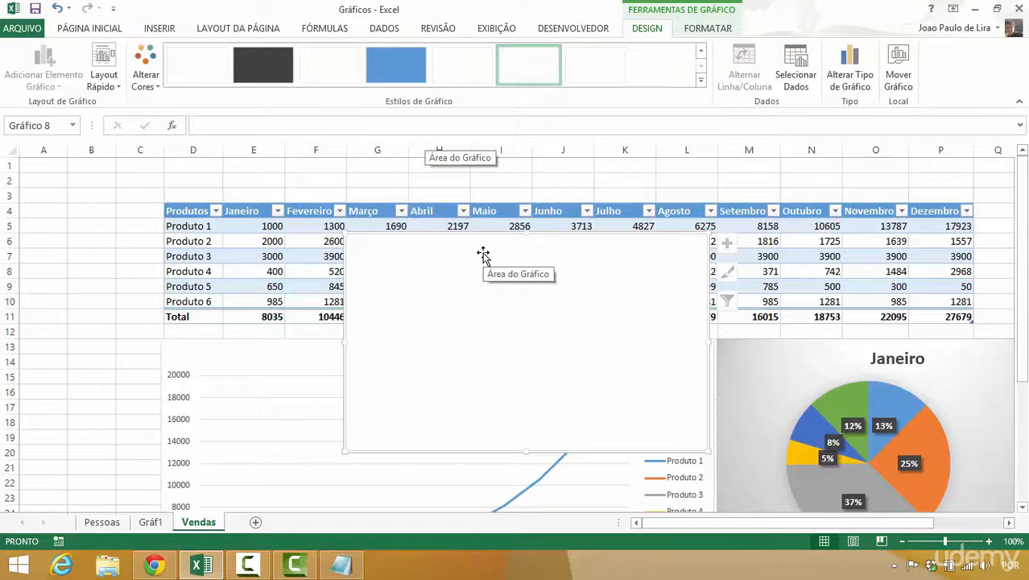
- Add a data series to the blank line chart's data source using the Total row values in E11:P11
right_click(483, 255)
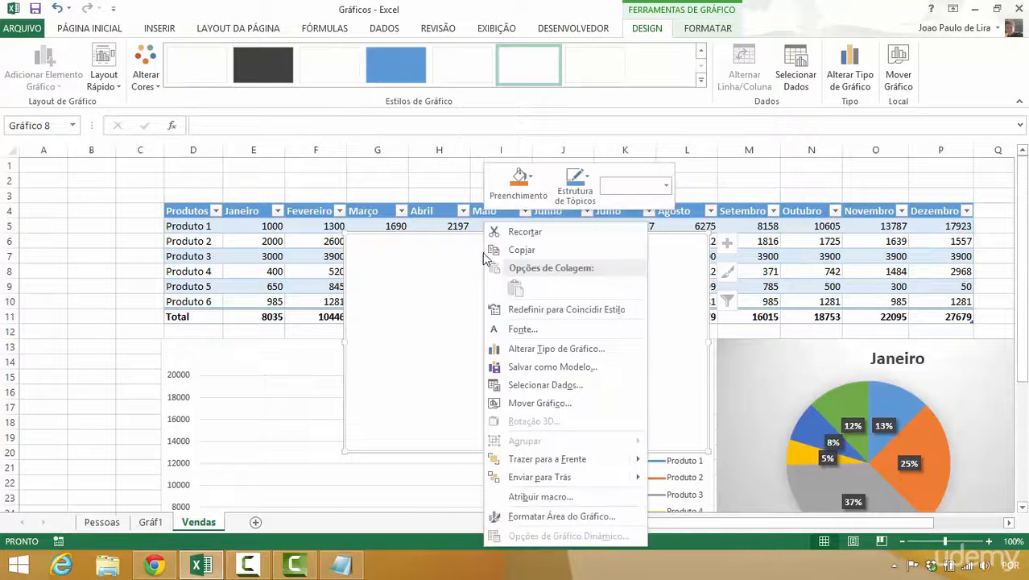
click(535, 386)
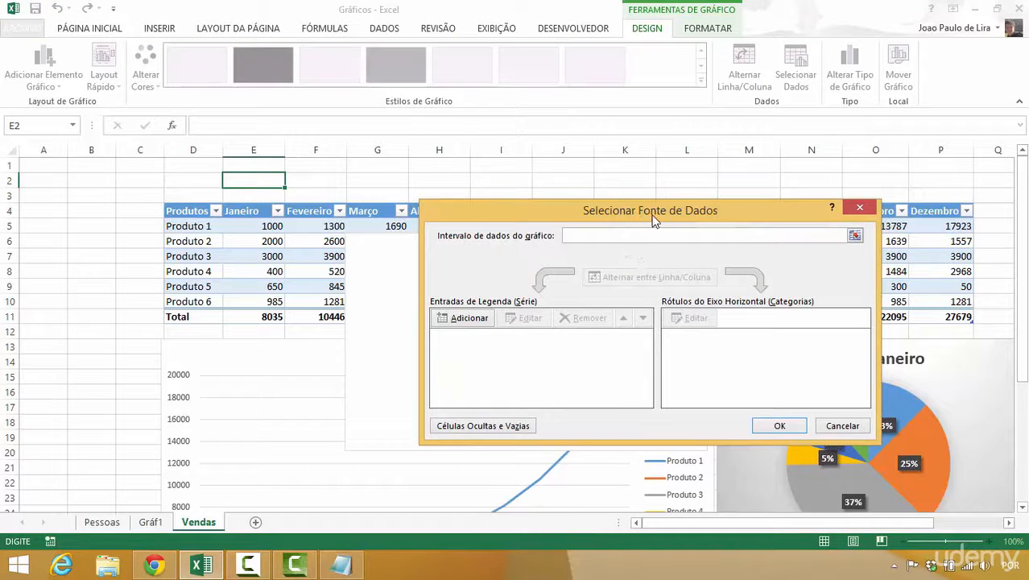
drag(654, 221, 739, 157)
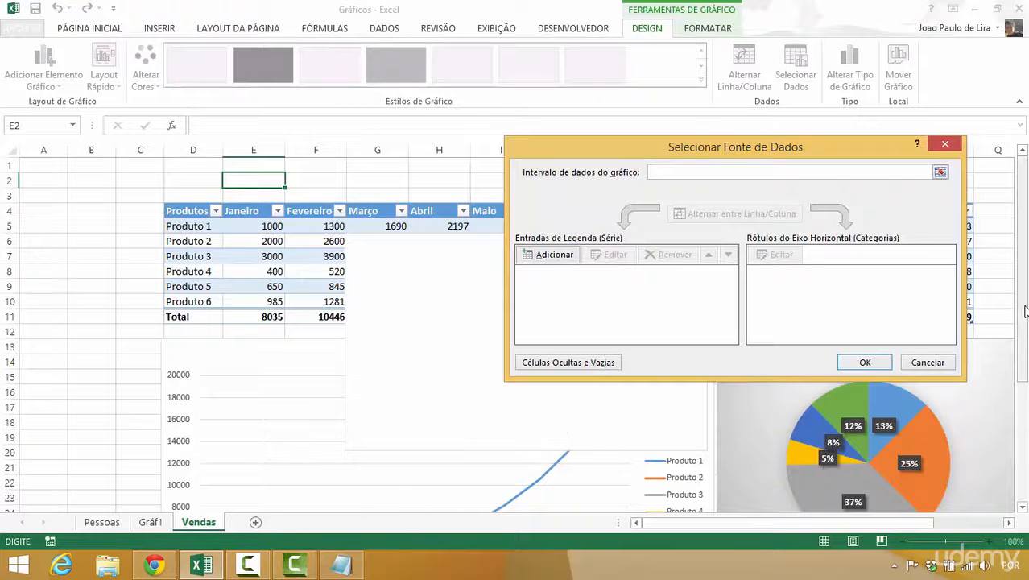
drag(1026, 310, 1009, 408)
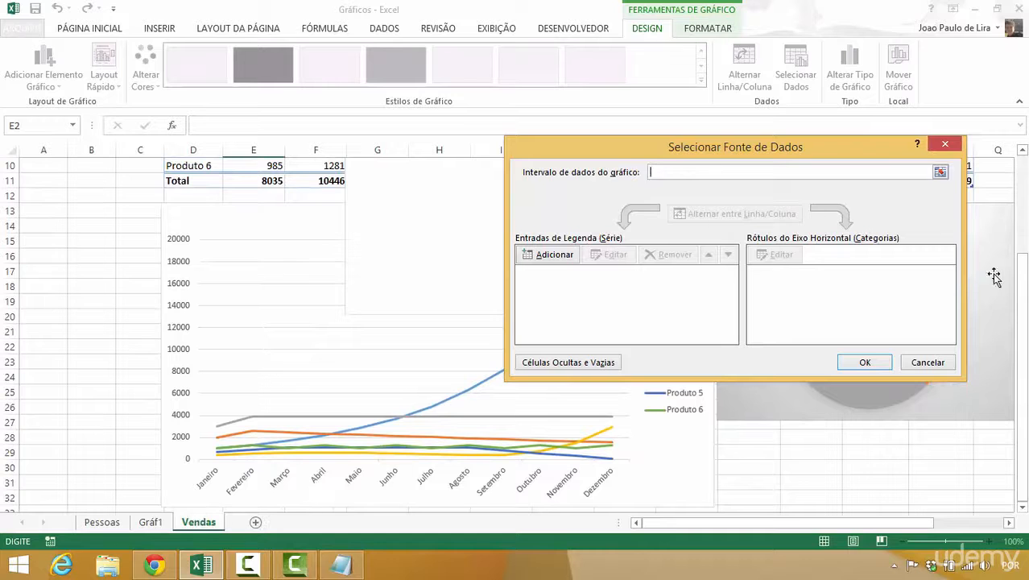
scroll(1026, 299, up, 3)
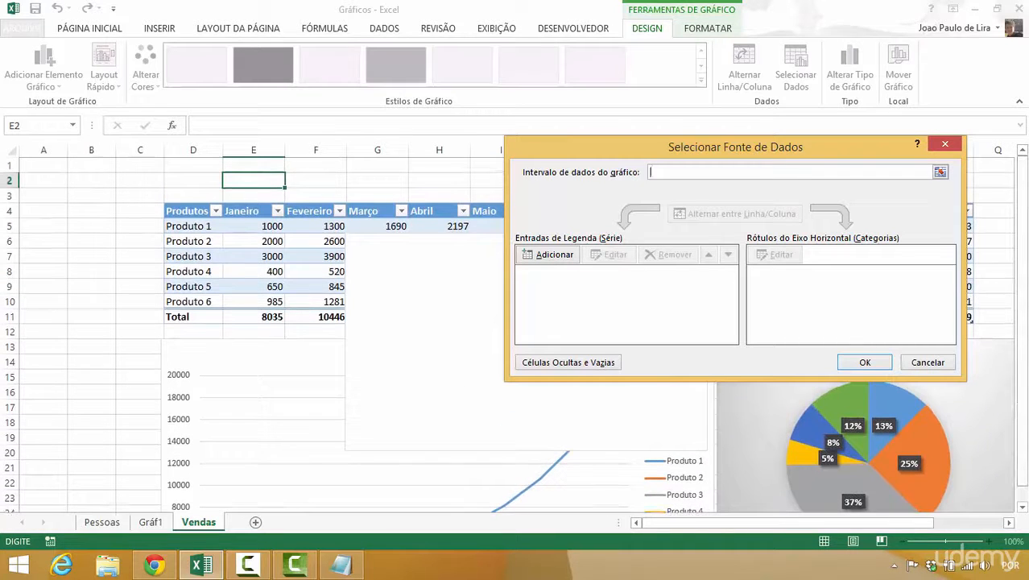
drag(716, 153, 629, 300)
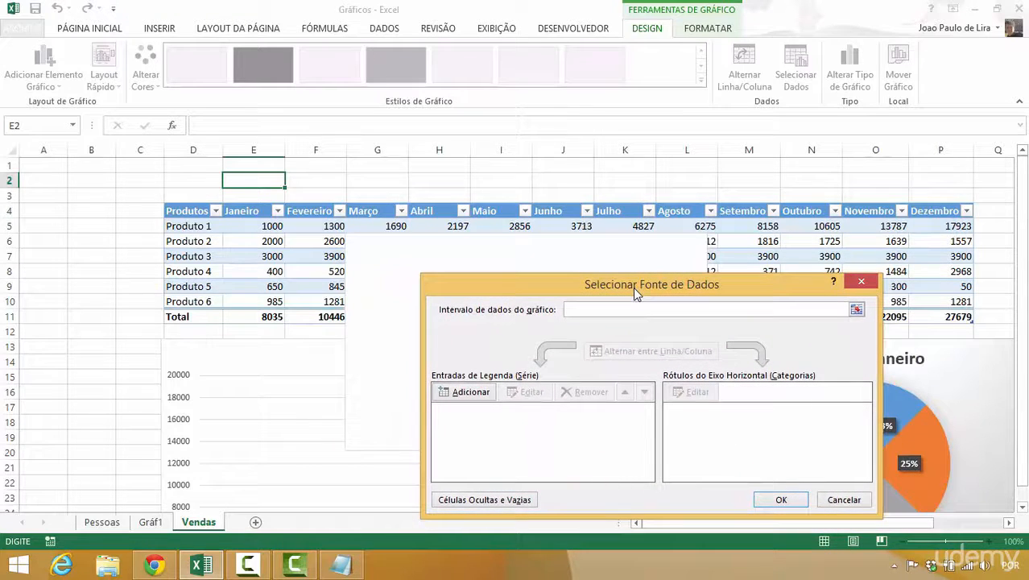
click(465, 392)
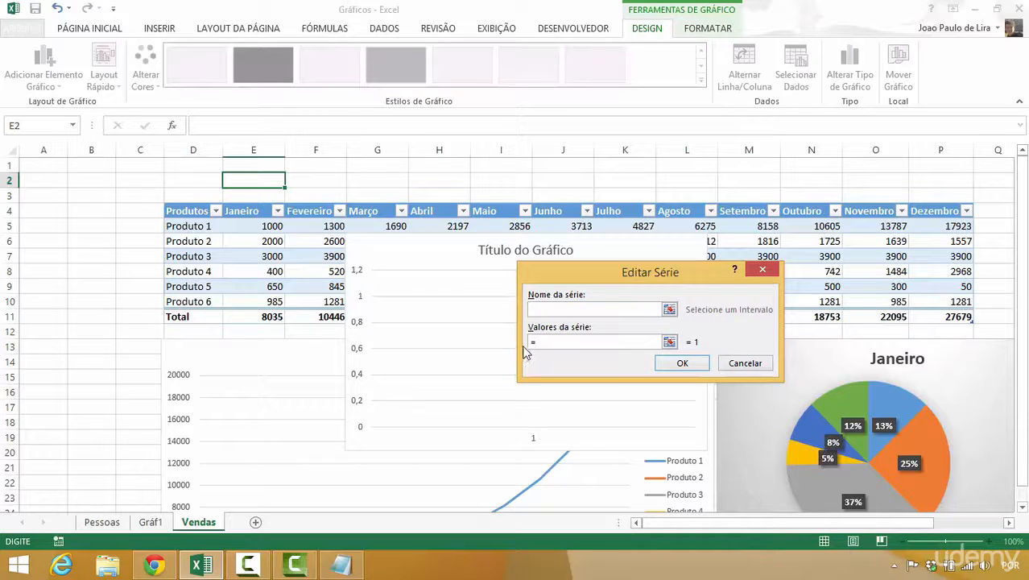
drag(242, 318, 932, 311)
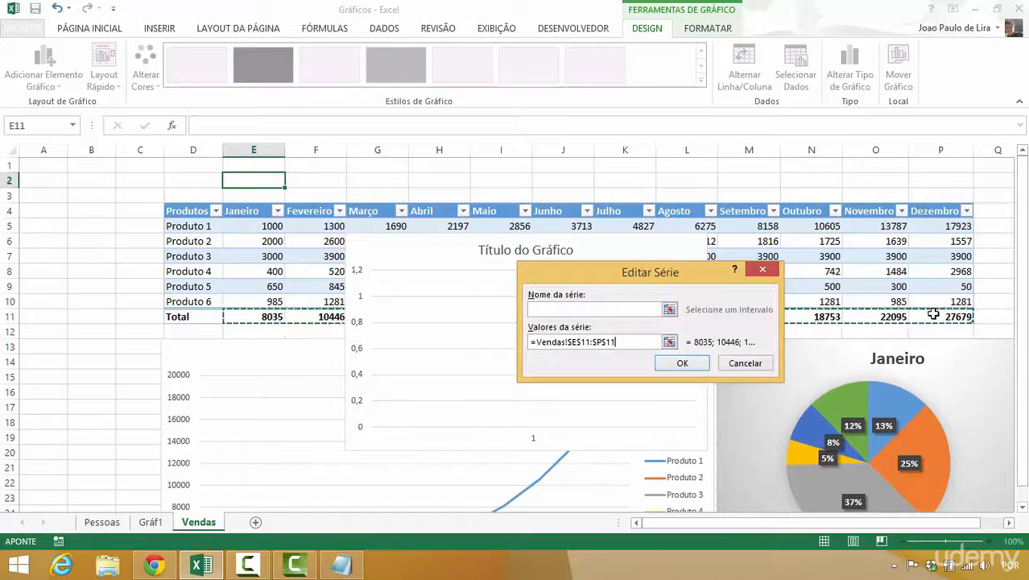
click(692, 364)
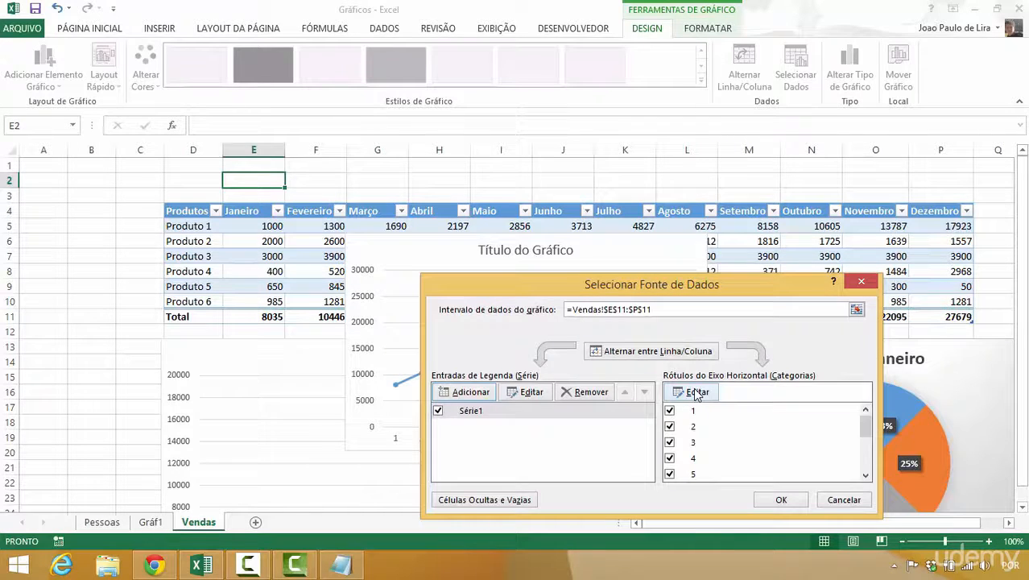
- Set the line chart's horizontal axis labels to the month headers in E4:P4 and accept the data source
click(696, 392)
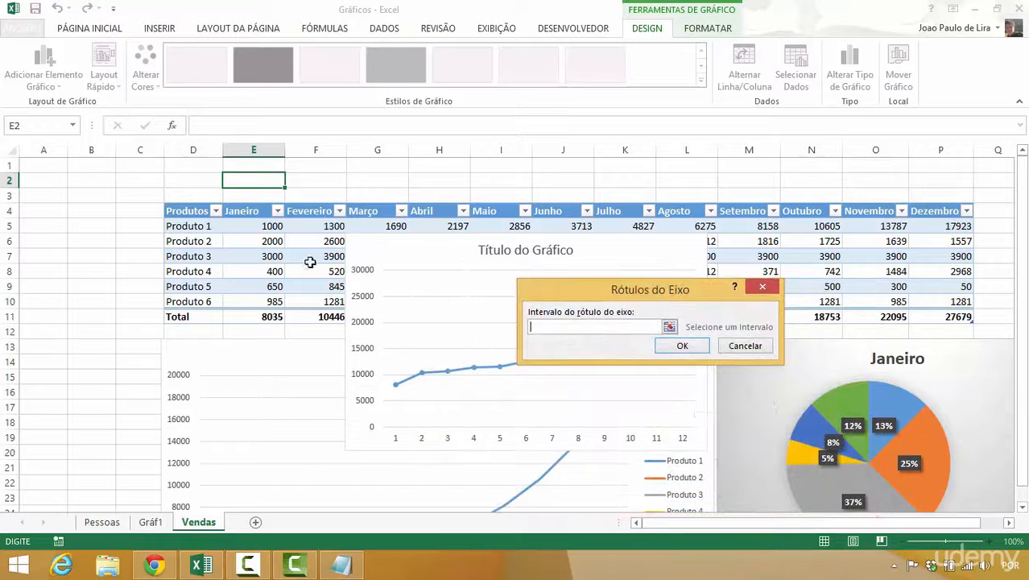
drag(253, 210, 936, 210)
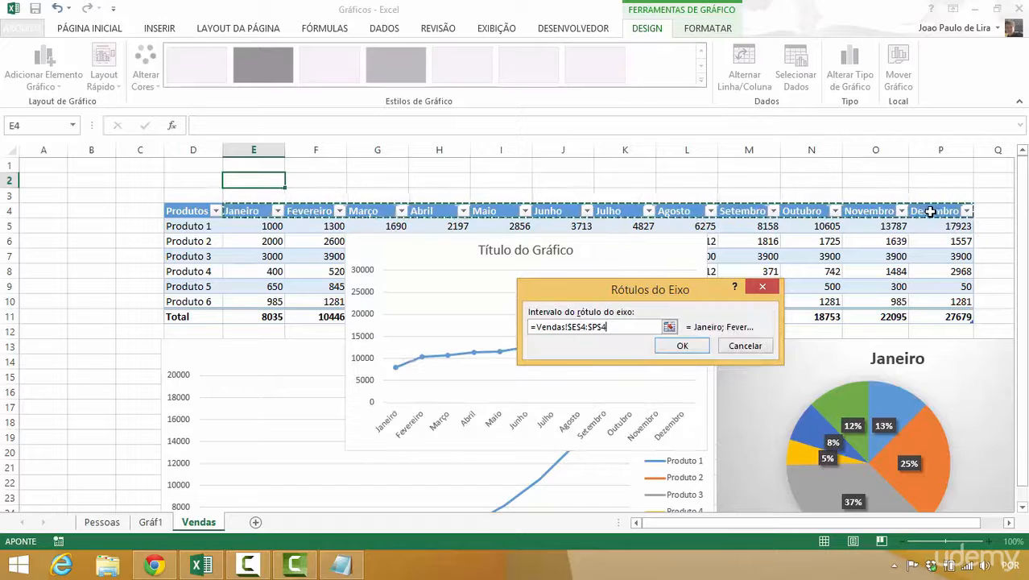
click(667, 349)
drag(535, 280, 640, 145)
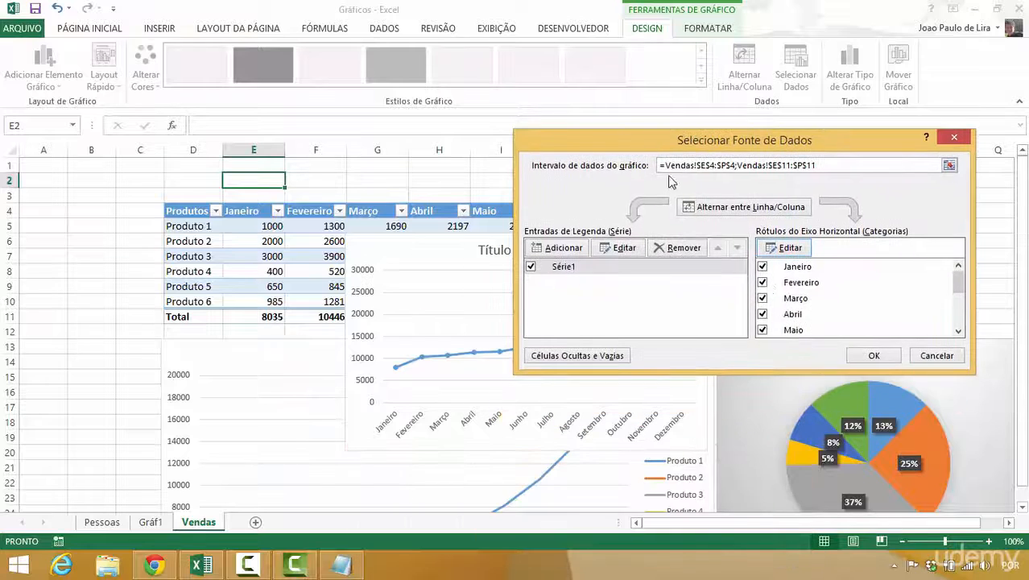
click(875, 356)
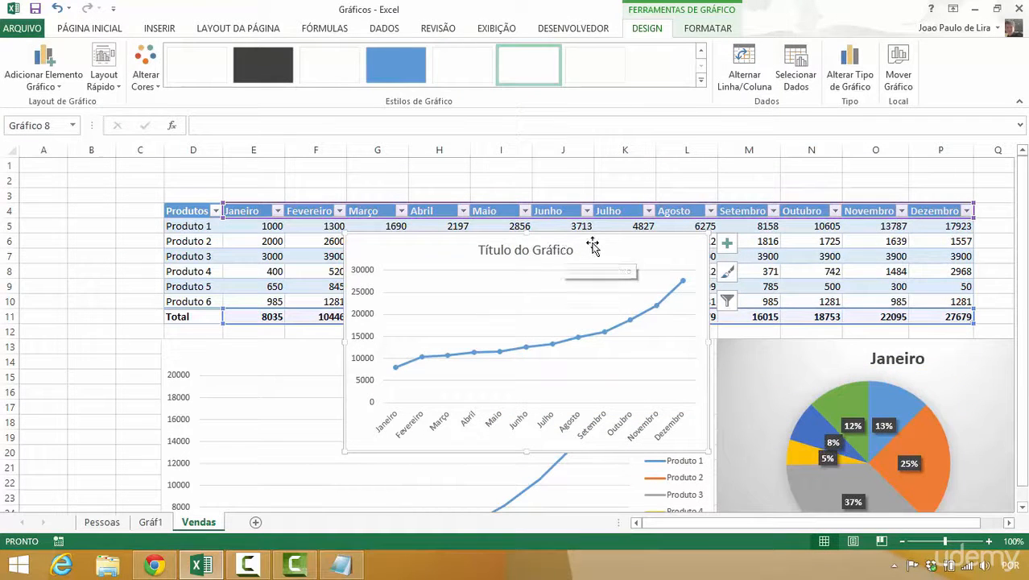
- Shift the new totals line chart slightly and change its title to "Vendas Totais 2015"
drag(581, 244, 544, 228)
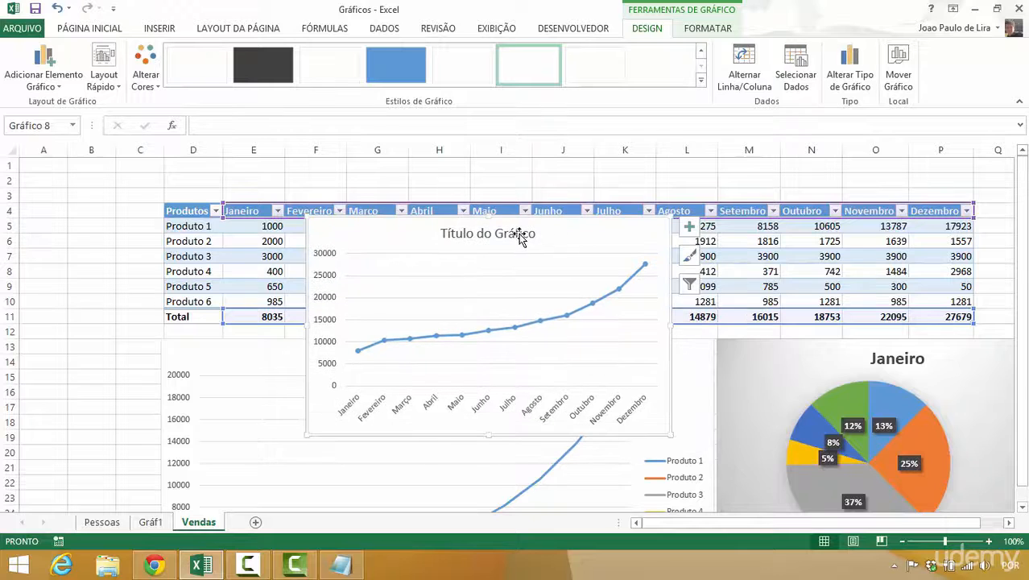
click(519, 235)
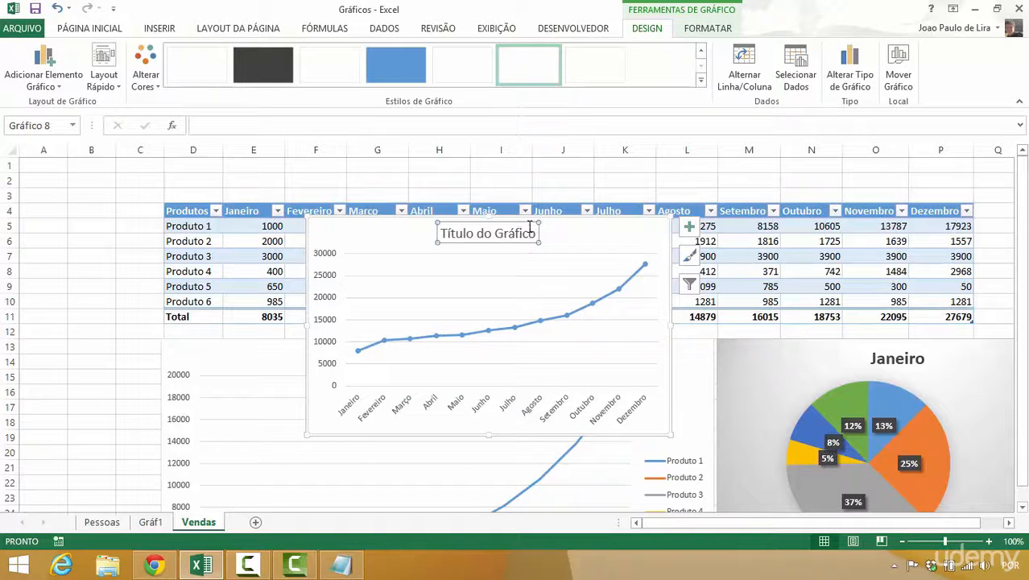
drag(536, 236, 439, 242)
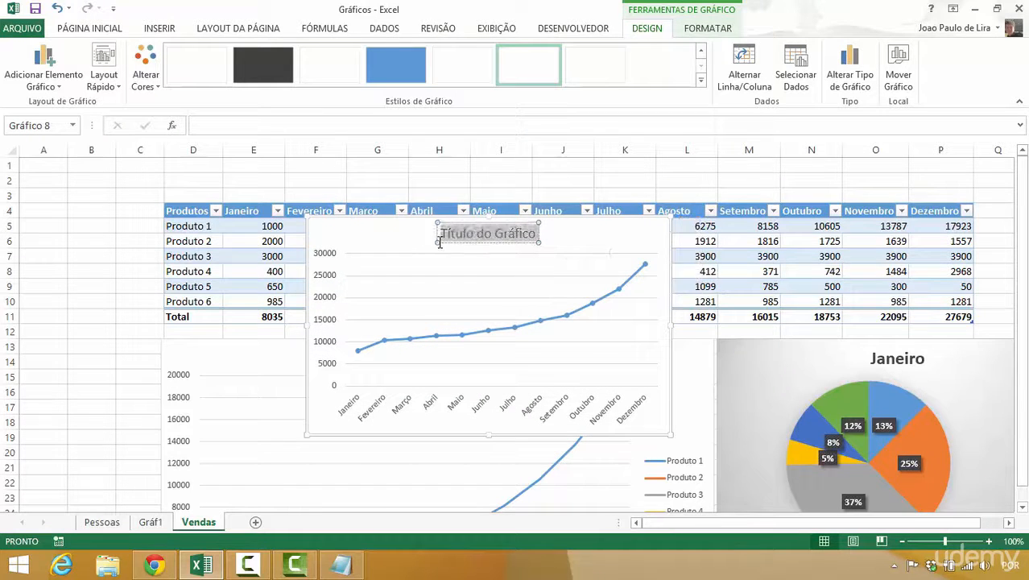
text(Venda)
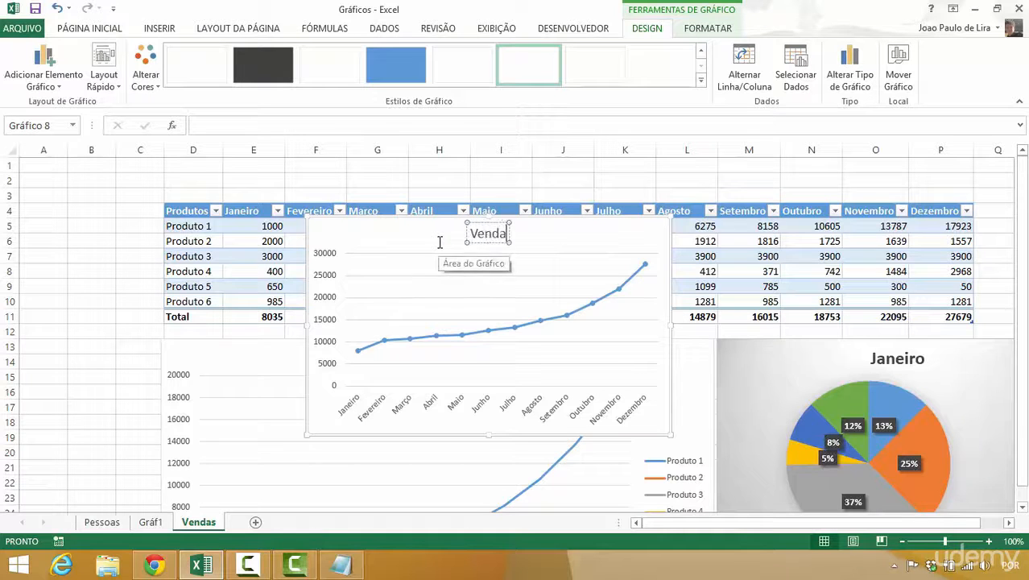
text(s Totais 2015)
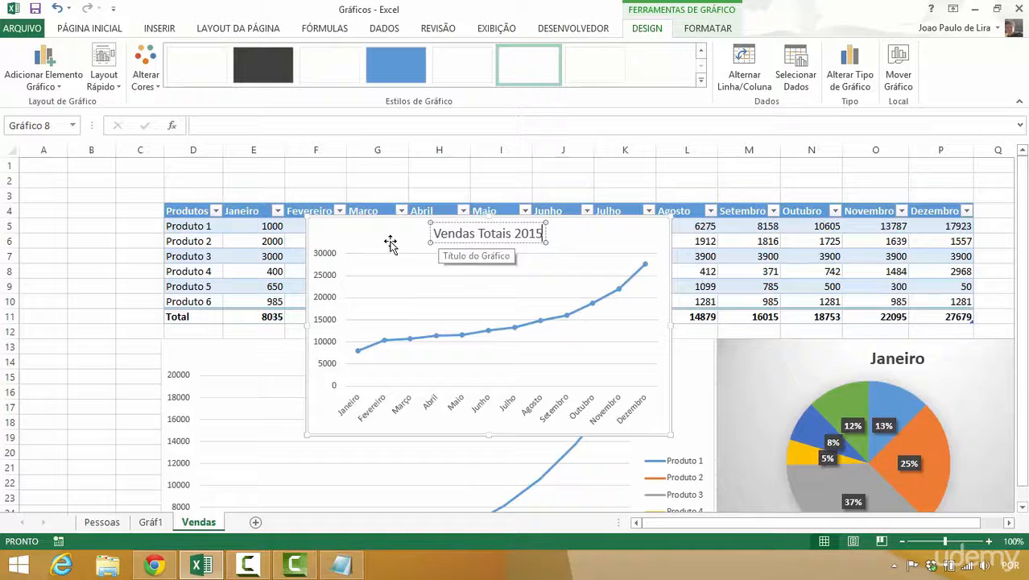
click(612, 231)
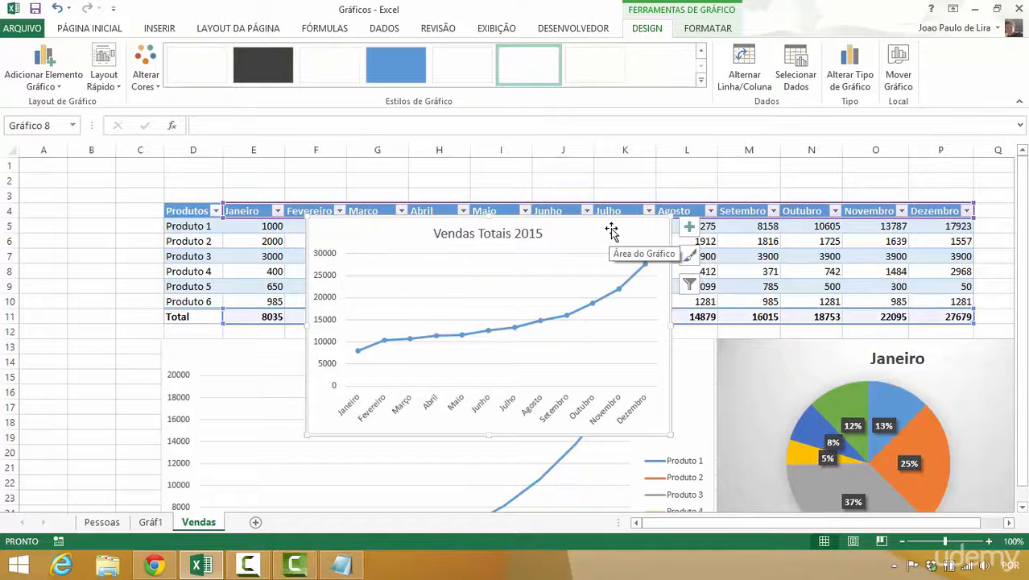
- Move the Vendas Totais 2015 chart out of the Vendas sheet onto its own new chart sheet
drag(611, 231, 599, 190)
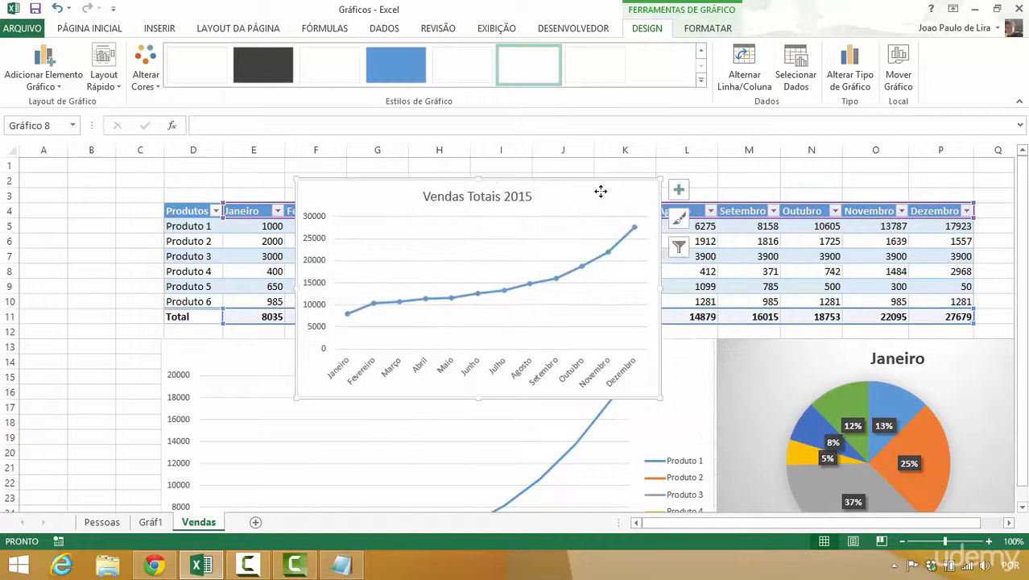
right_click(599, 191)
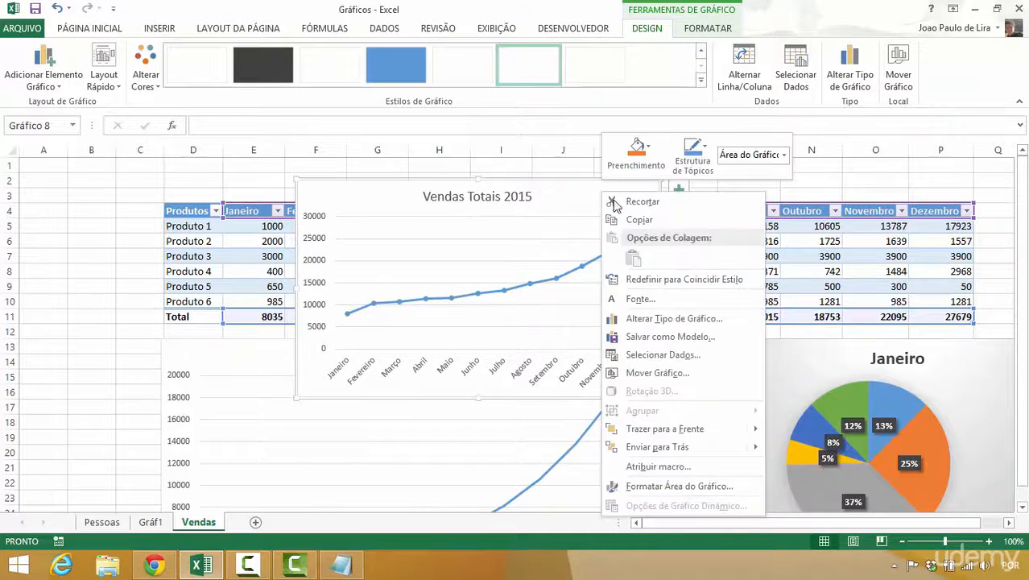
click(650, 374)
click(574, 348)
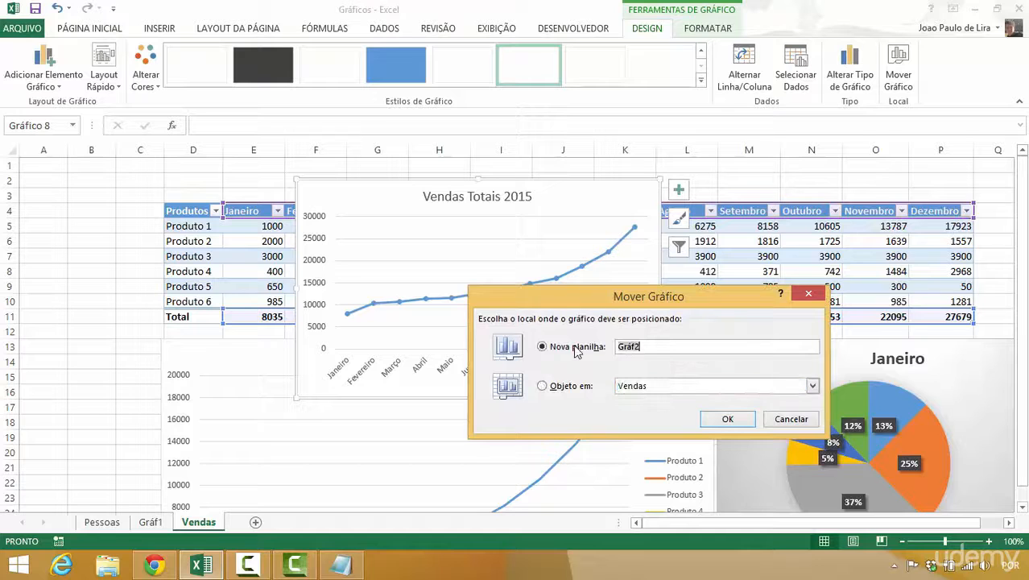
click(726, 419)
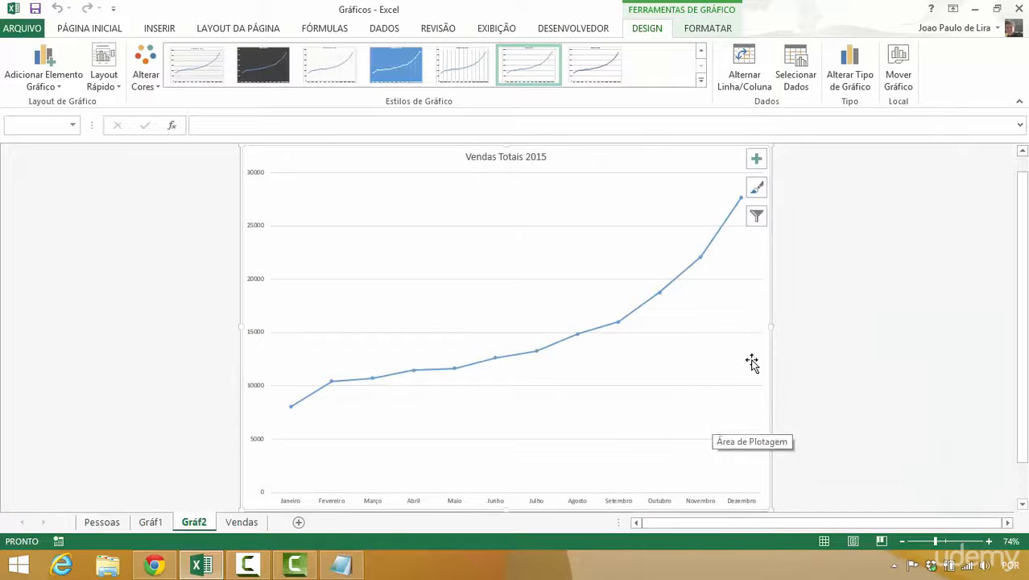
mouse_move(599, 338)
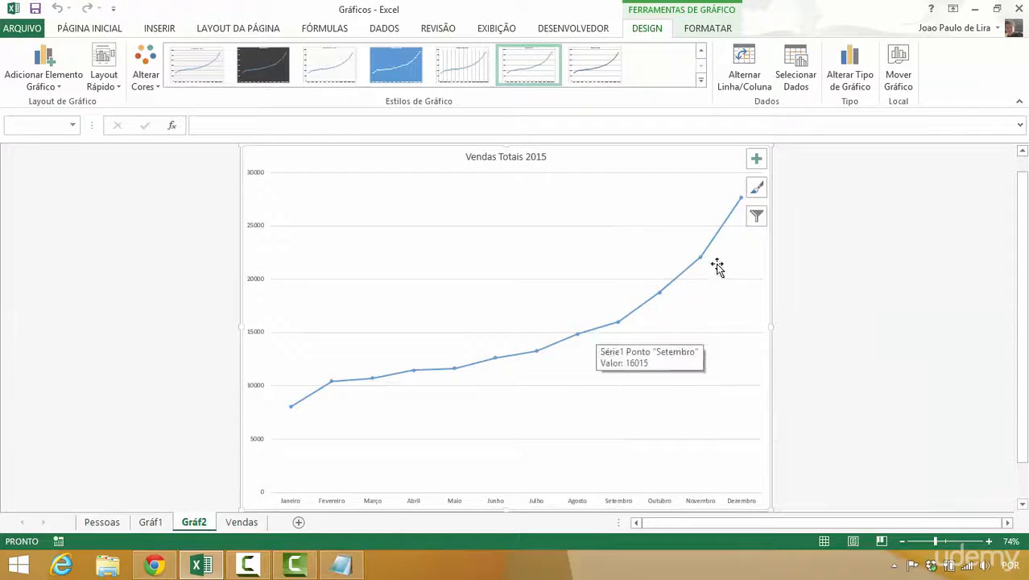
click(756, 188)
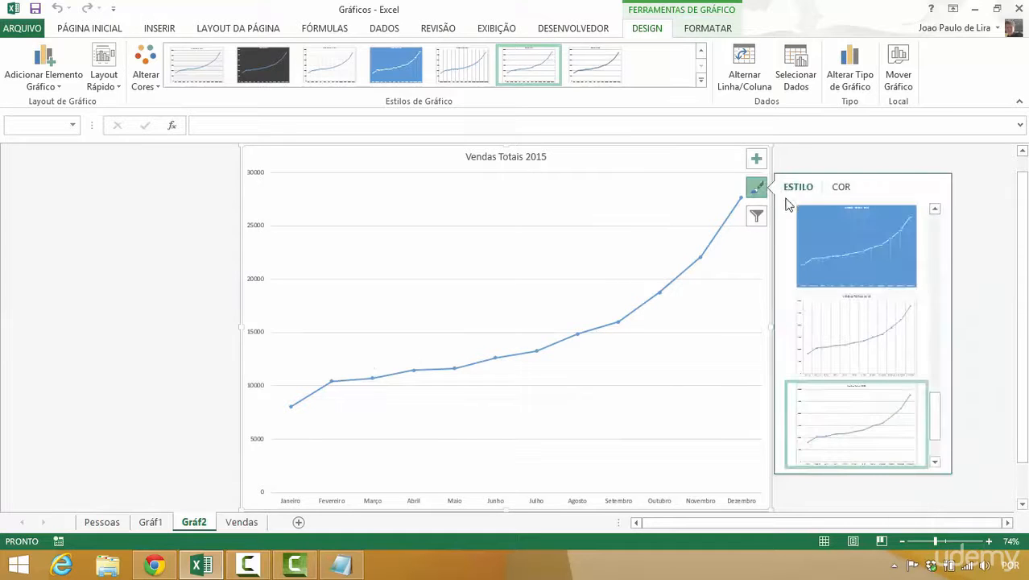
click(837, 187)
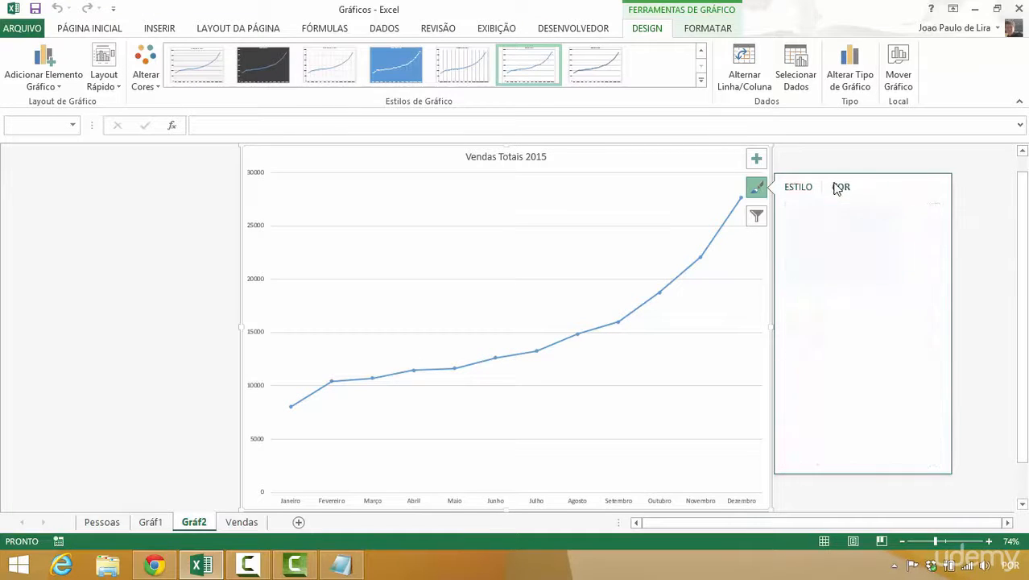
click(796, 188)
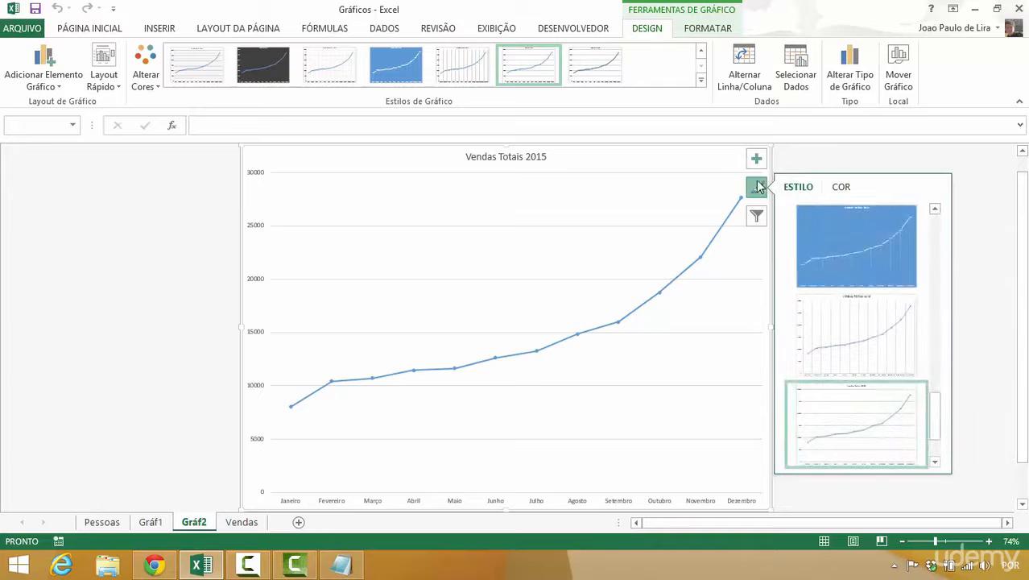
click(757, 187)
- Thicken the line of the totals data series to a width of 4,75 pt
double_click(722, 231)
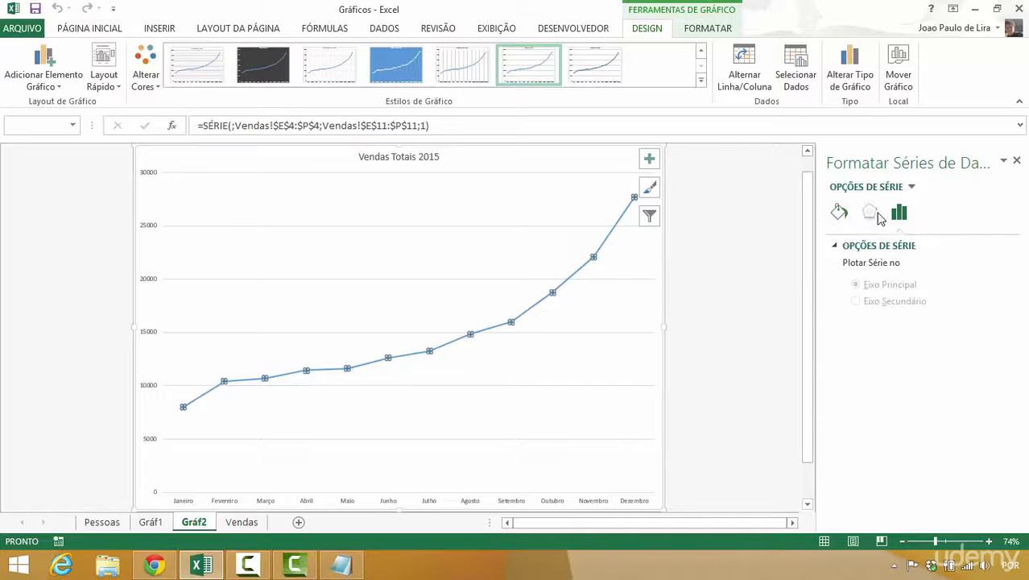
click(867, 214)
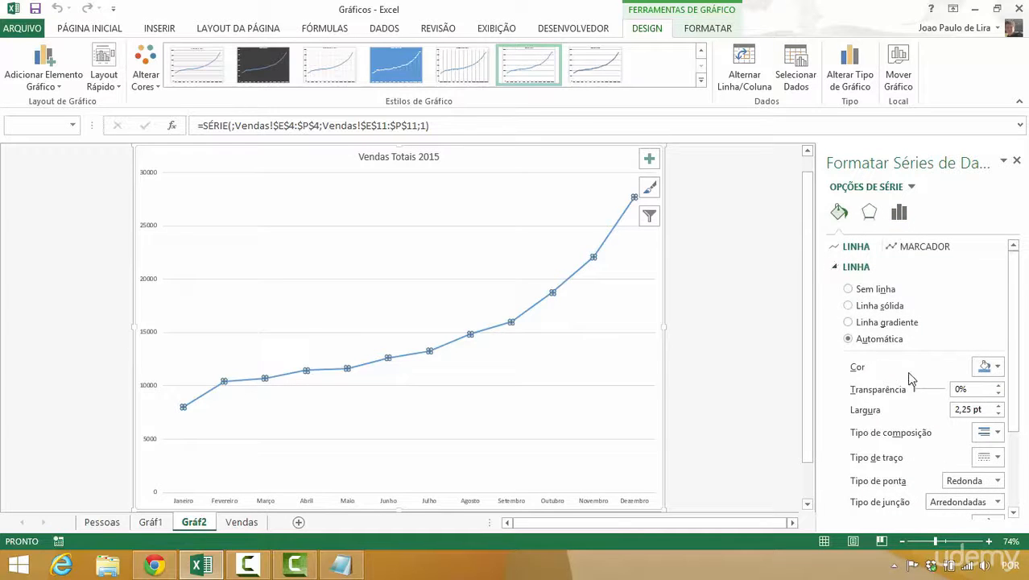
click(999, 406)
click(999, 406)
click(999, 407)
click(999, 407)
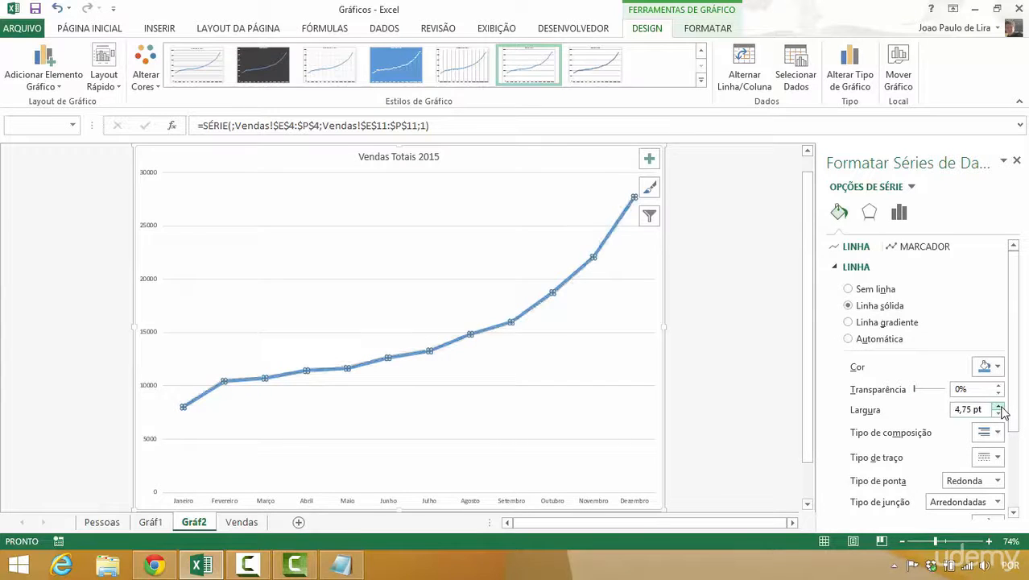
- Set the totals series' marker border width to 4,5 pt, close the series formatting and deselect the chart
click(921, 248)
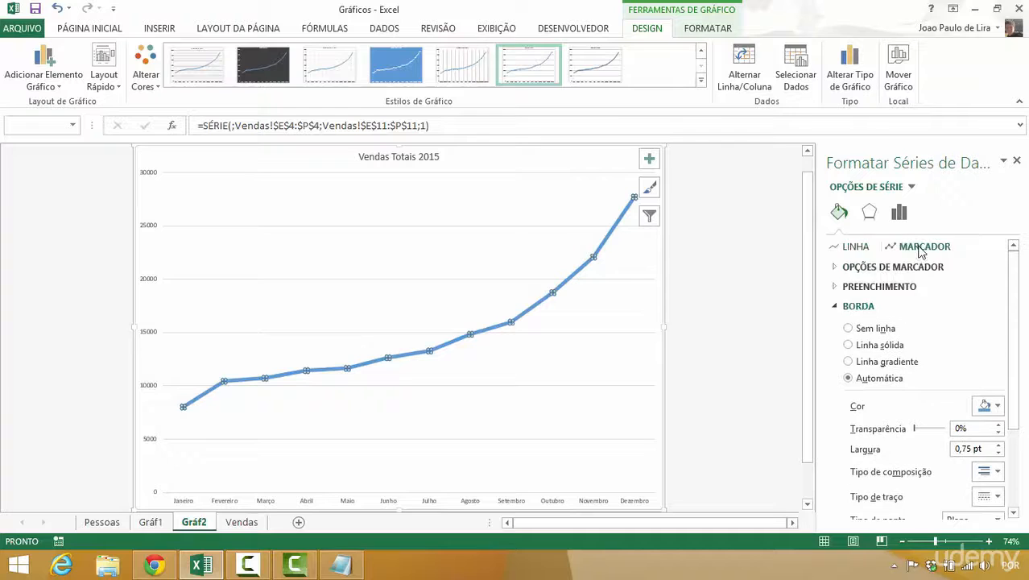
click(998, 445)
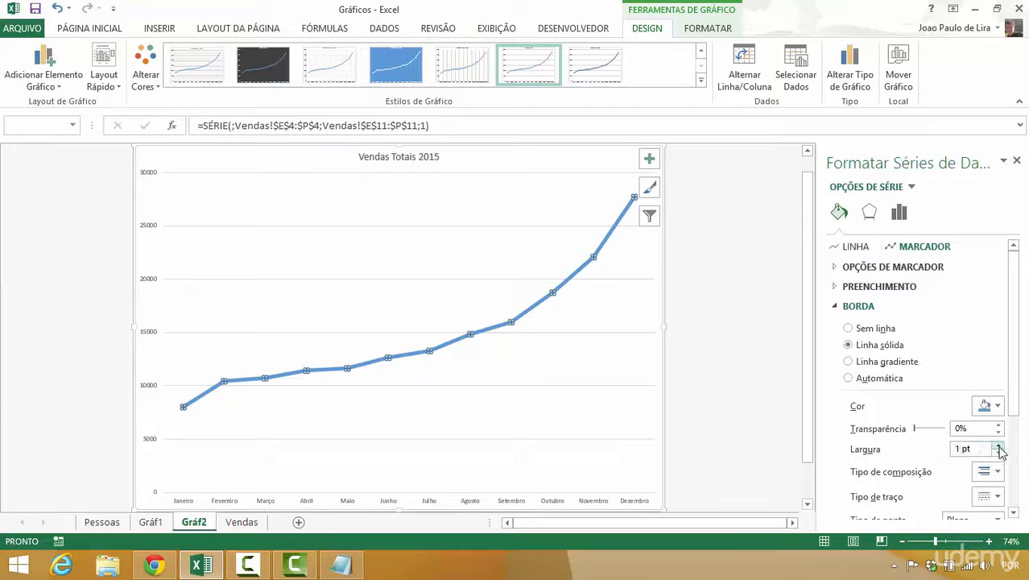
click(998, 446)
click(998, 445)
click(998, 446)
click(998, 446)
click(998, 446)
click(998, 446)
click(998, 447)
click(1018, 163)
click(880, 202)
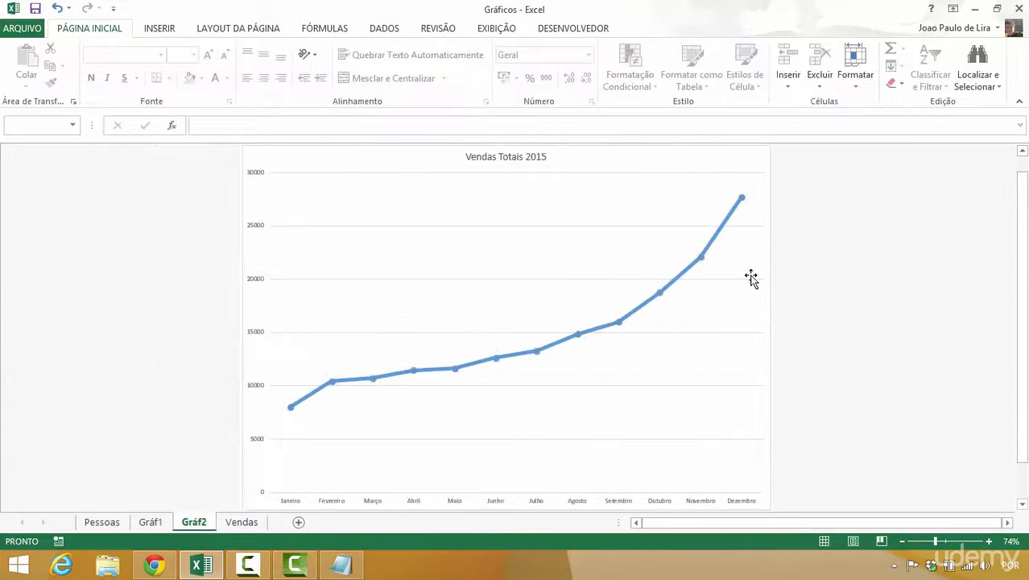
- Add data labels to the points of the Vendas Totais 2015 line chart
mouse_move(567, 347)
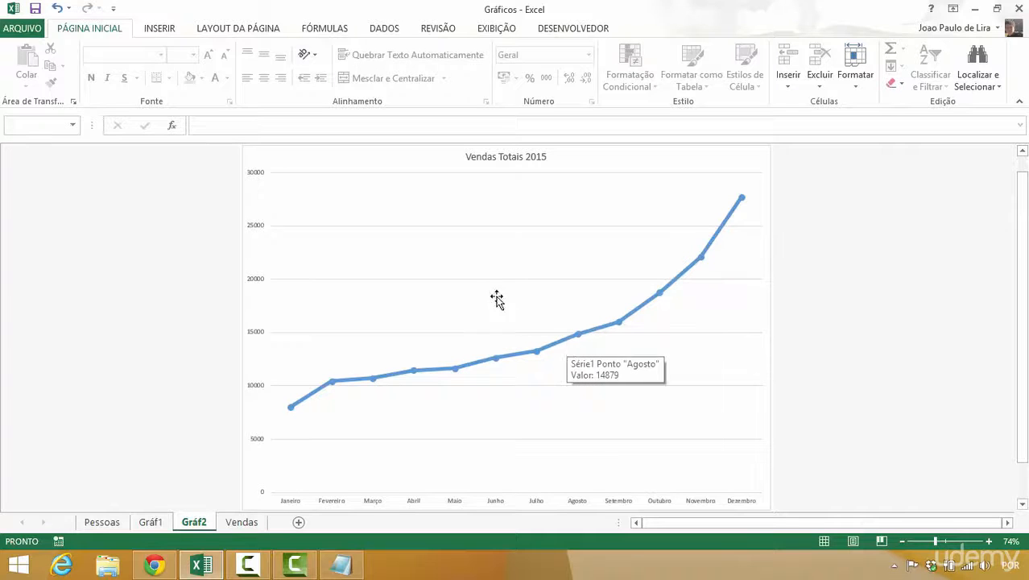
click(638, 183)
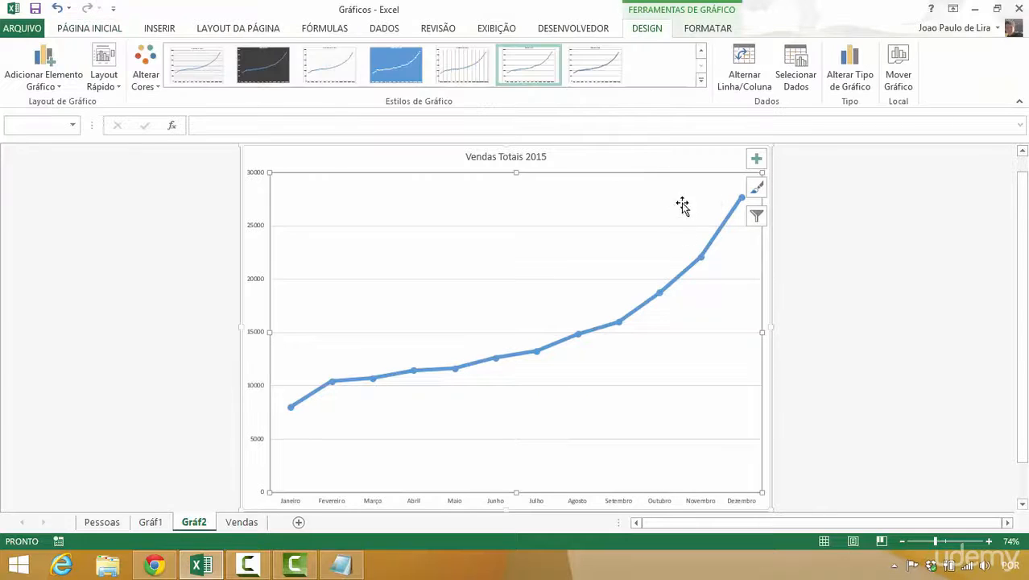
click(756, 159)
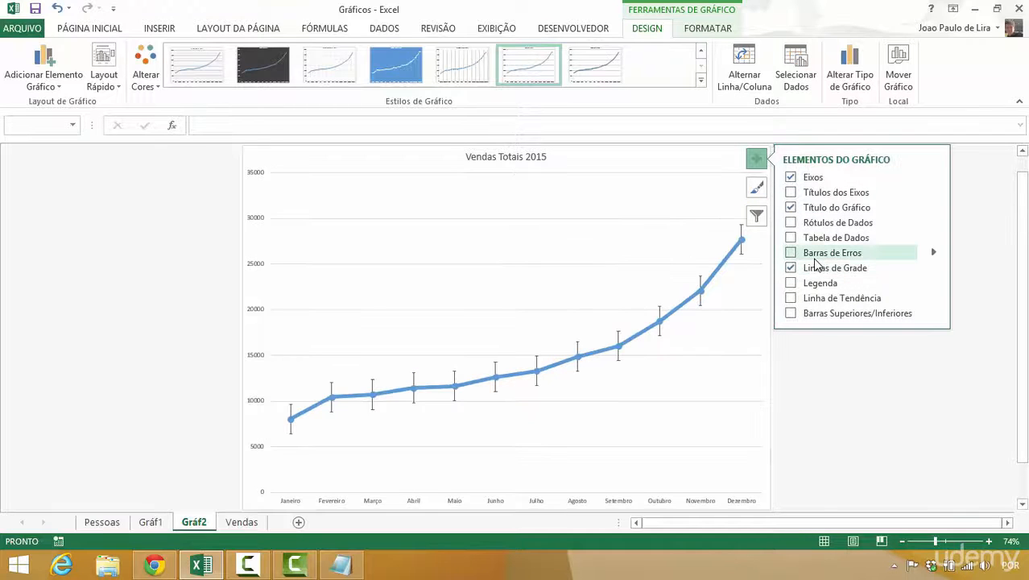
click(790, 223)
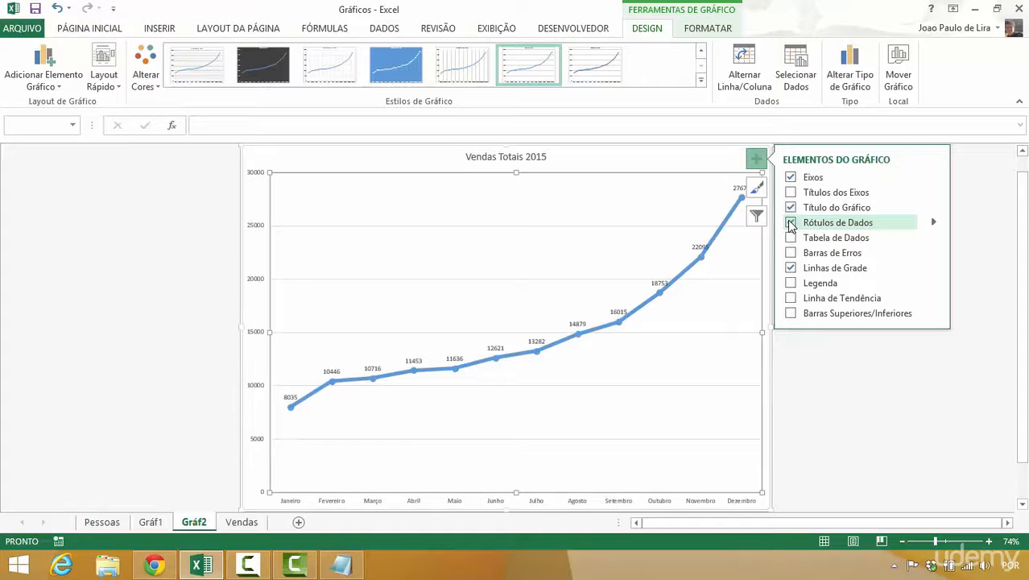
- Enlarge the line chart's data labels to 10,5 pt, make them bold and deselect them
click(736, 193)
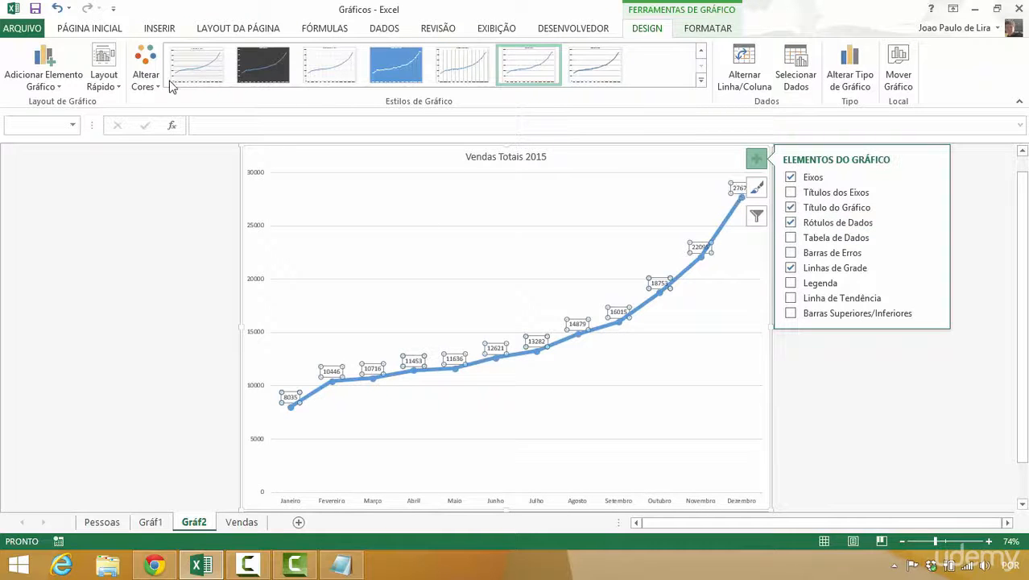
click(90, 28)
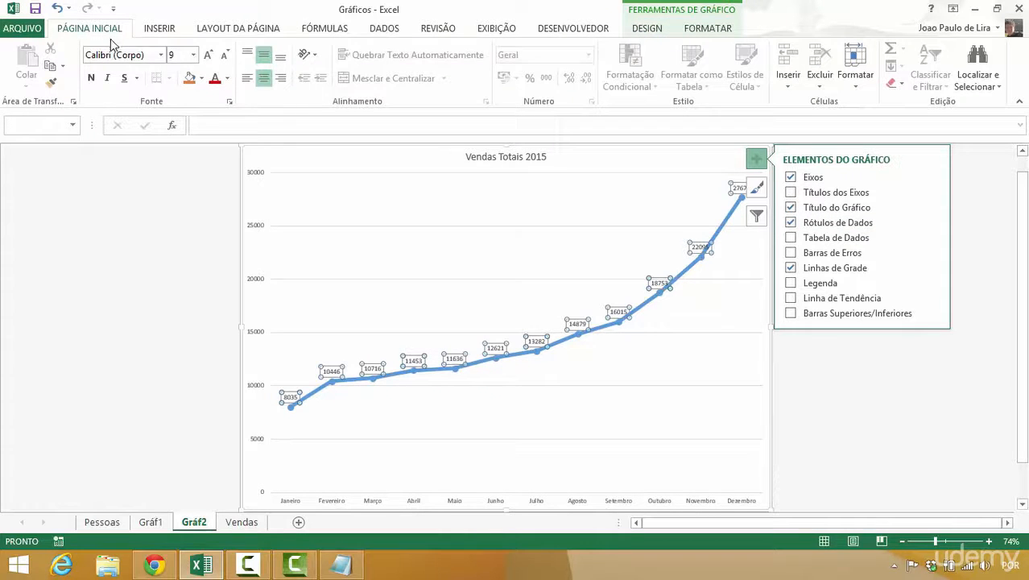
click(207, 54)
click(208, 55)
click(91, 77)
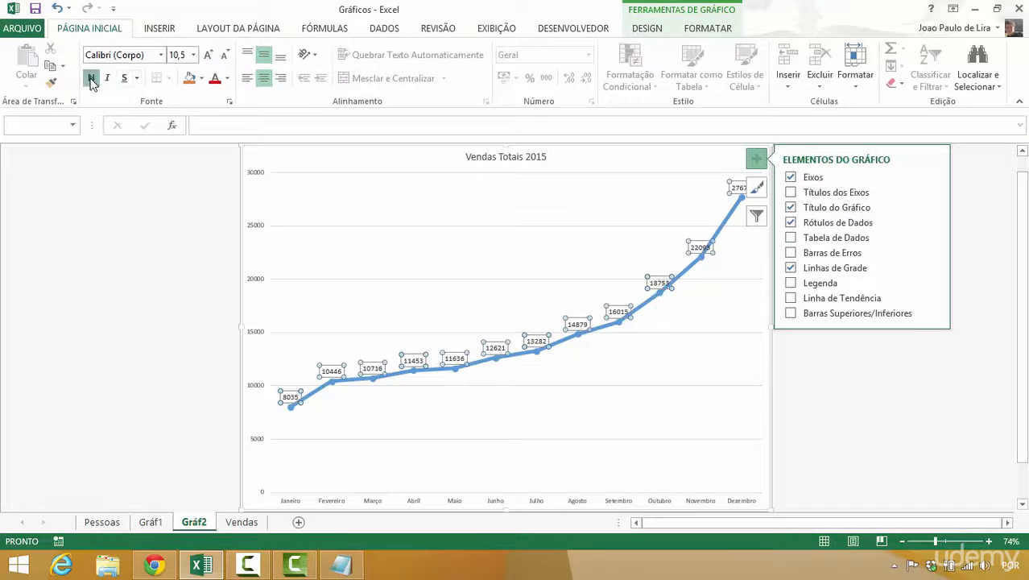
click(117, 213)
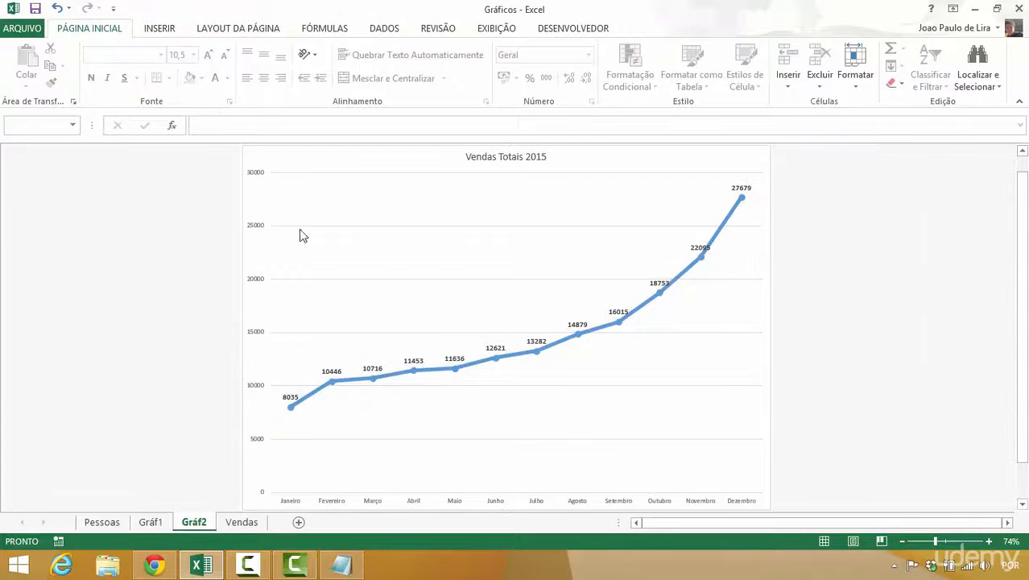
- Move only the Novembro data label up and away from the line so it no longer overlaps it
click(689, 247)
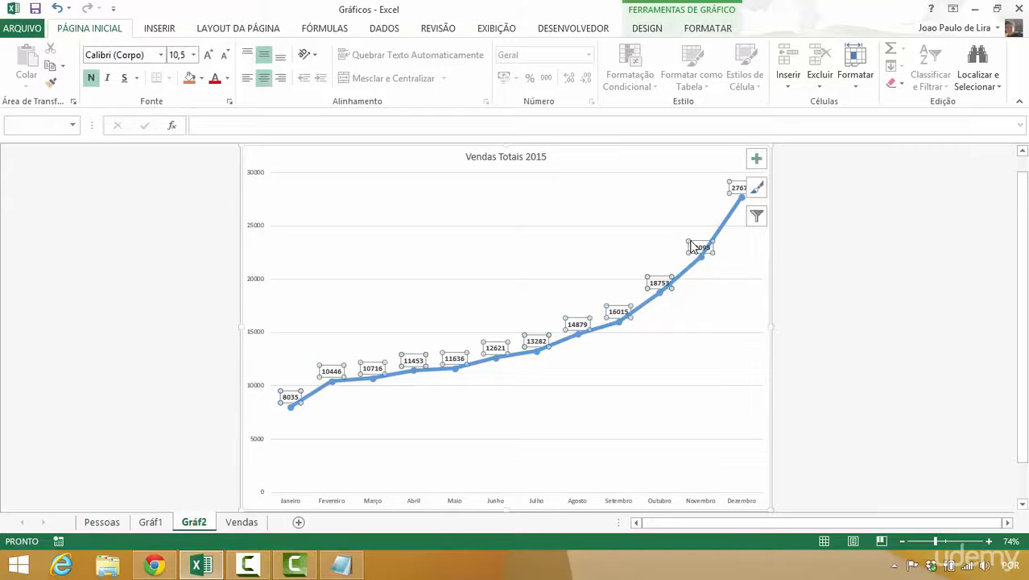
click(694, 248)
drag(697, 250, 679, 233)
click(690, 337)
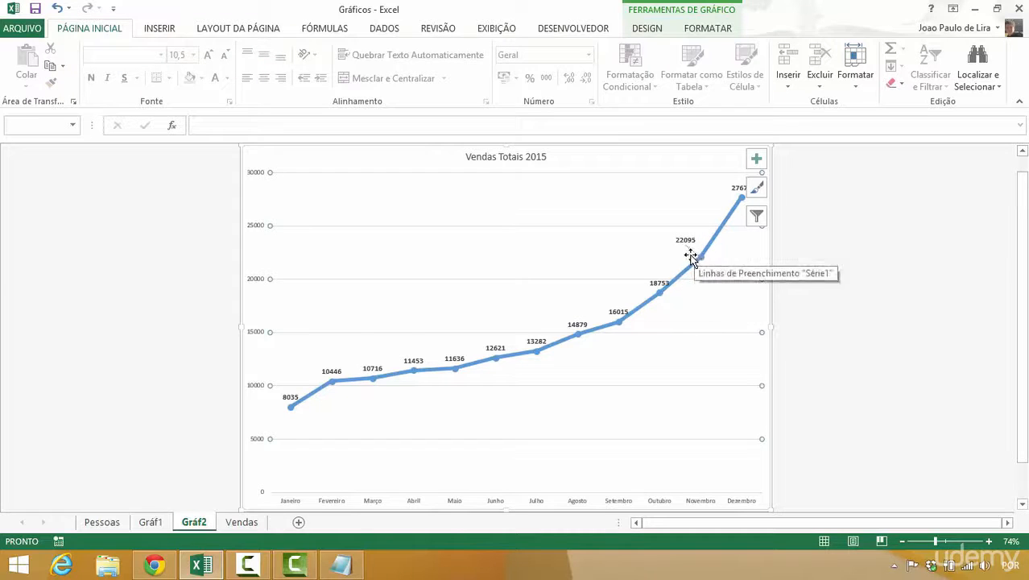
click(825, 324)
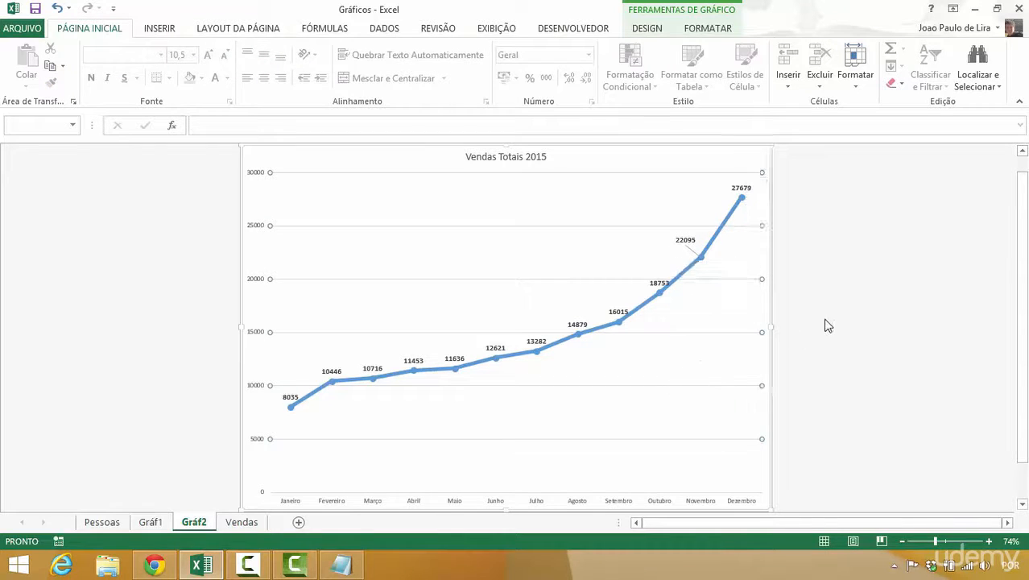
- Insert a blank clustered column chart on the Pessoas sheet, starting from an empty cell outside the table
click(229, 525)
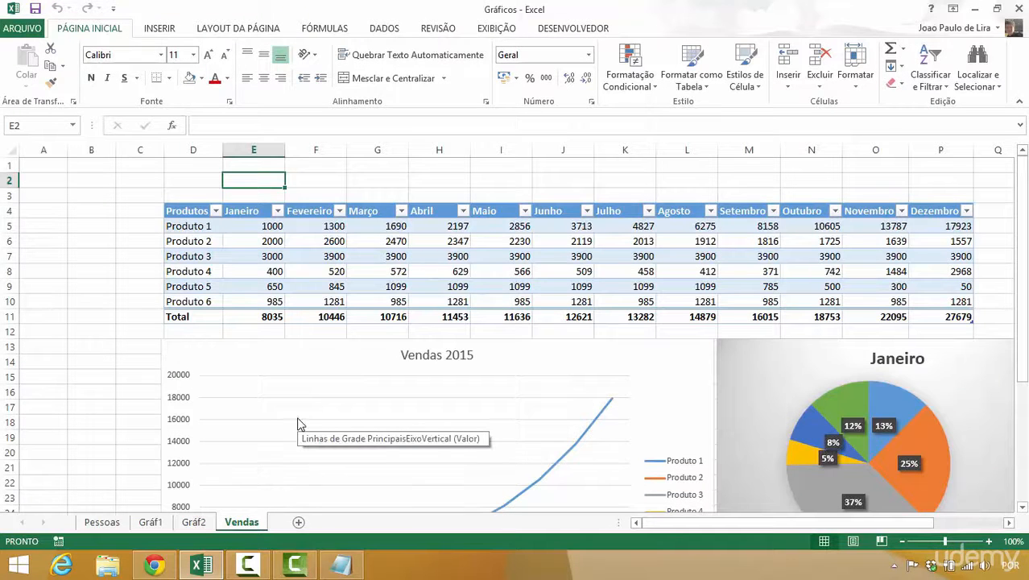
click(103, 524)
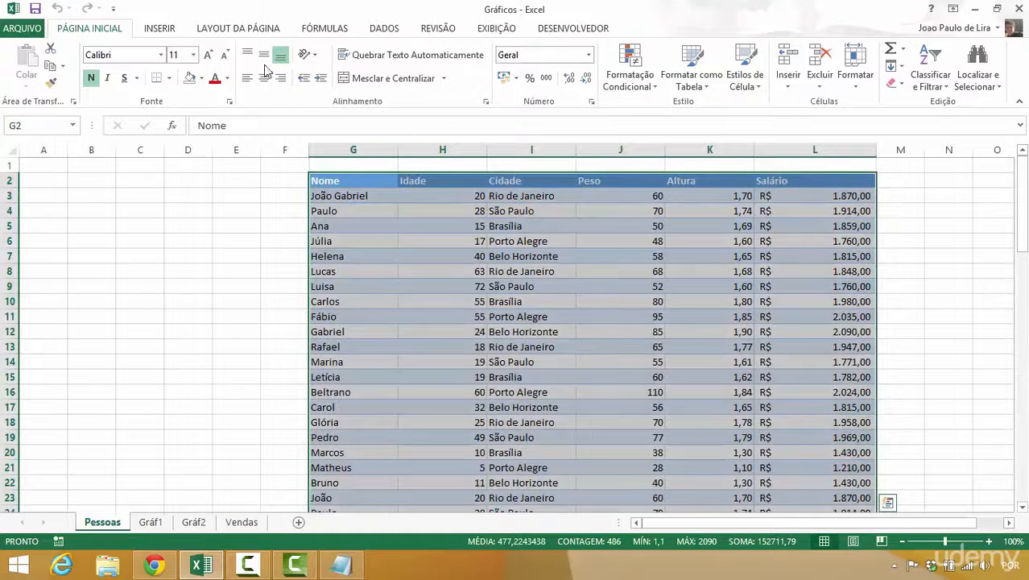
click(161, 29)
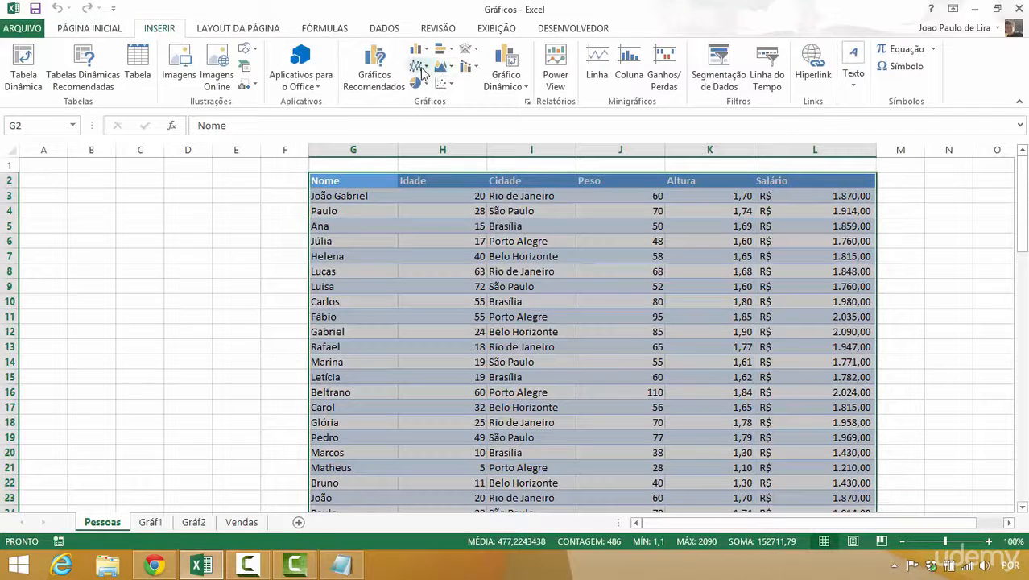
click(282, 181)
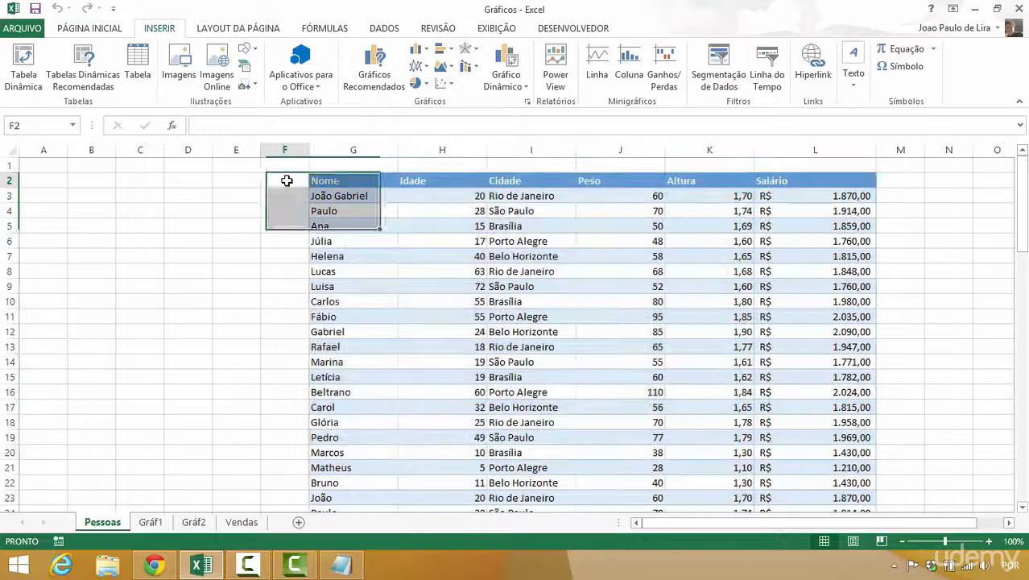
click(418, 49)
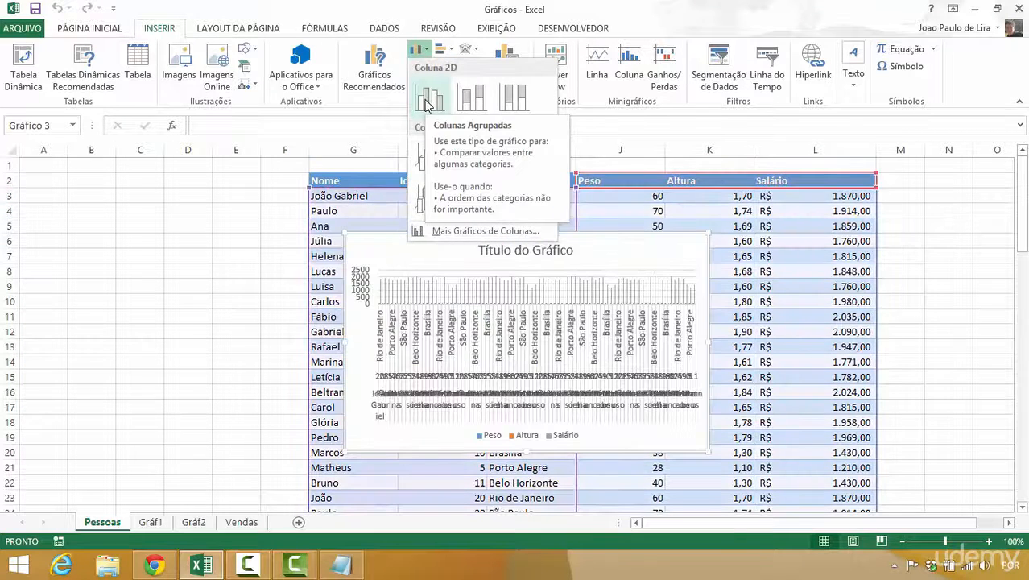
click(283, 189)
click(185, 200)
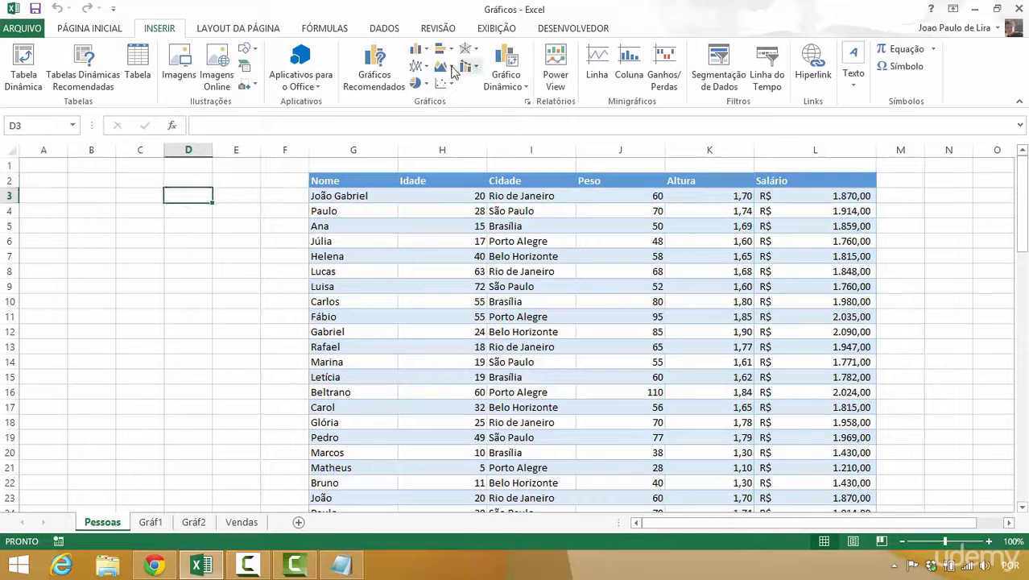
click(418, 49)
click(424, 98)
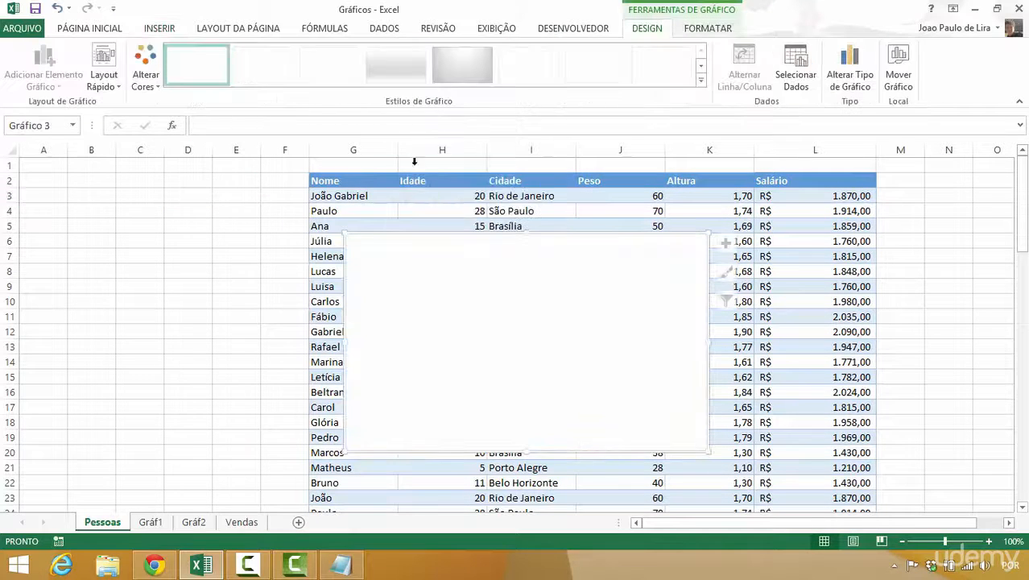
- Add a data series to the blank chart with its name from Pessoas G3:G7 and its values from the Altura cells K3:K7
right_click(401, 286)
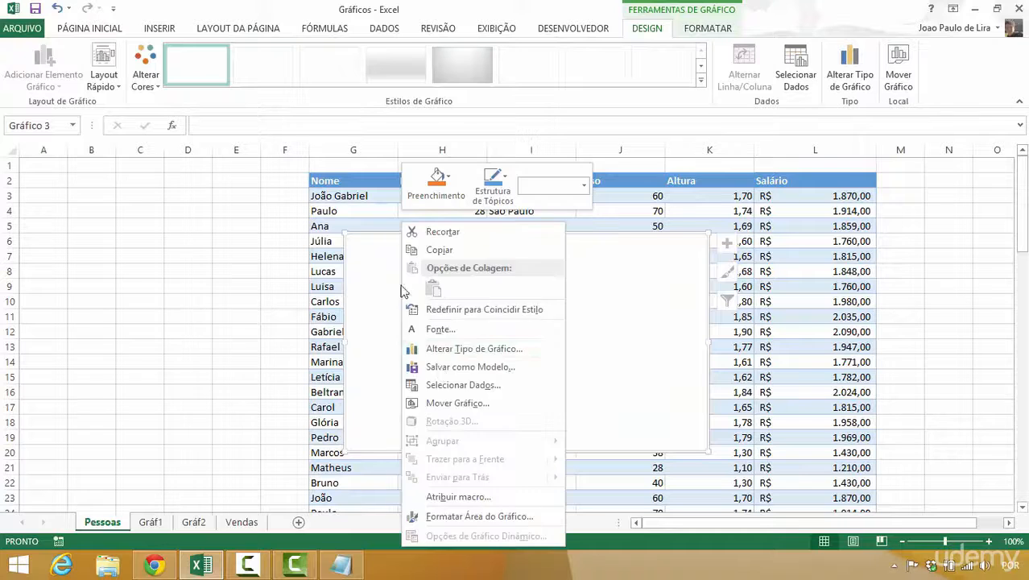
click(449, 387)
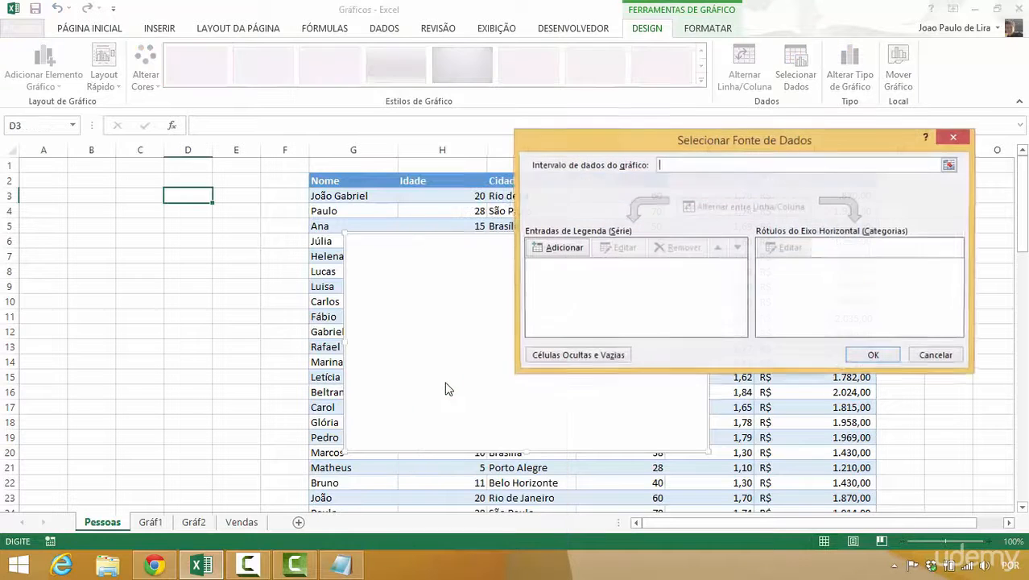
click(563, 248)
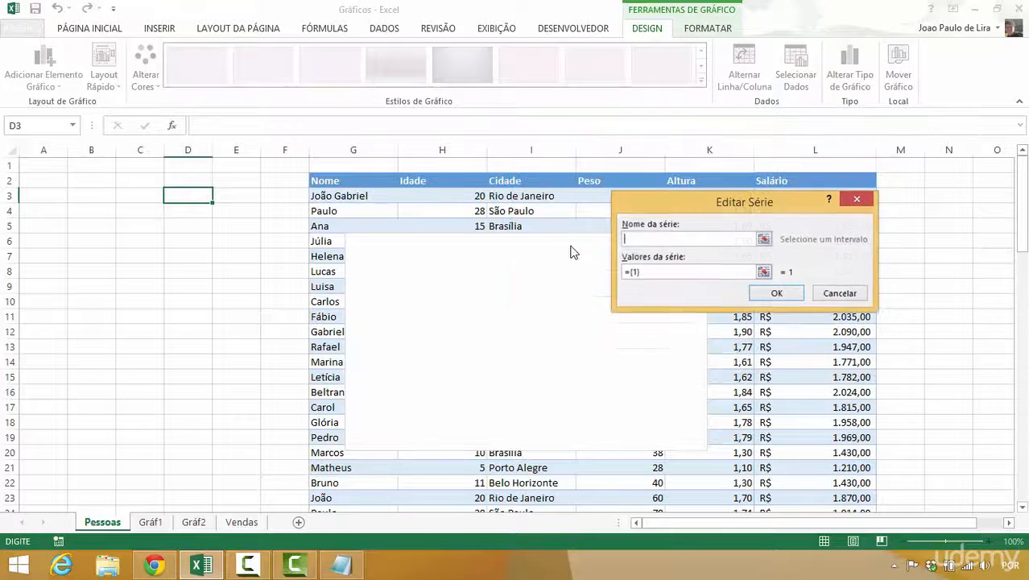
drag(727, 211, 610, 231)
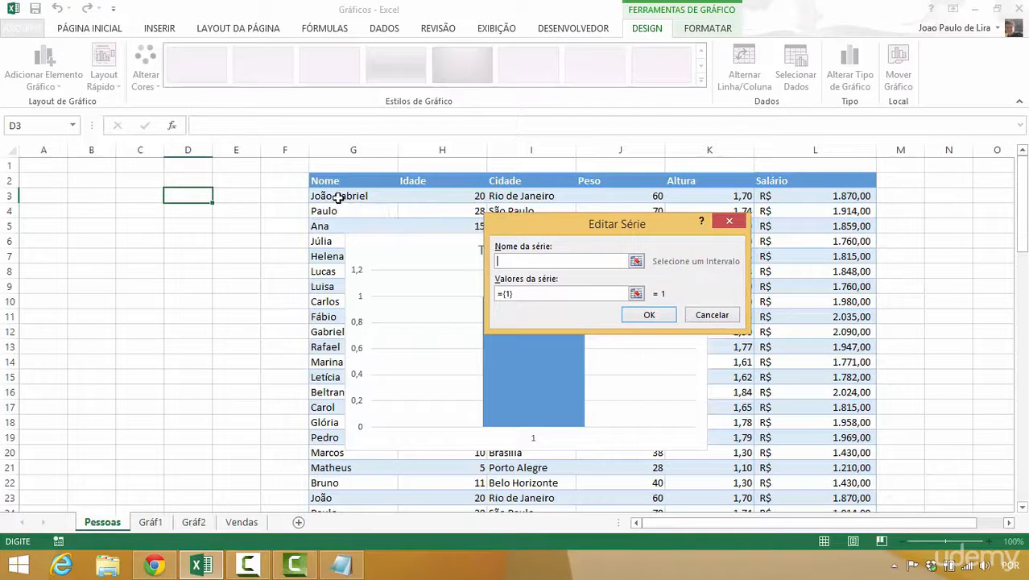
drag(338, 197, 331, 255)
click(524, 296)
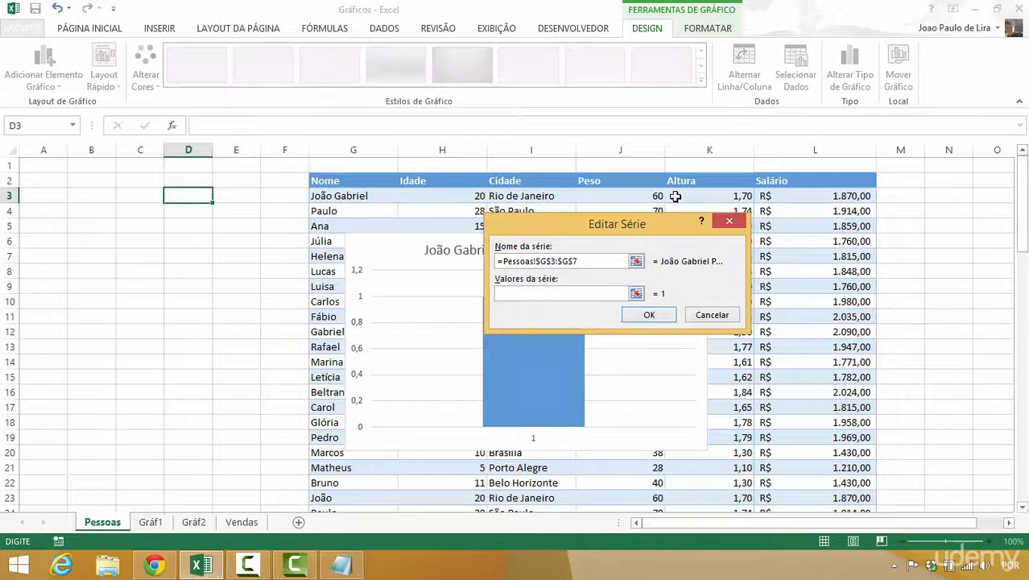
drag(709, 192, 706, 256)
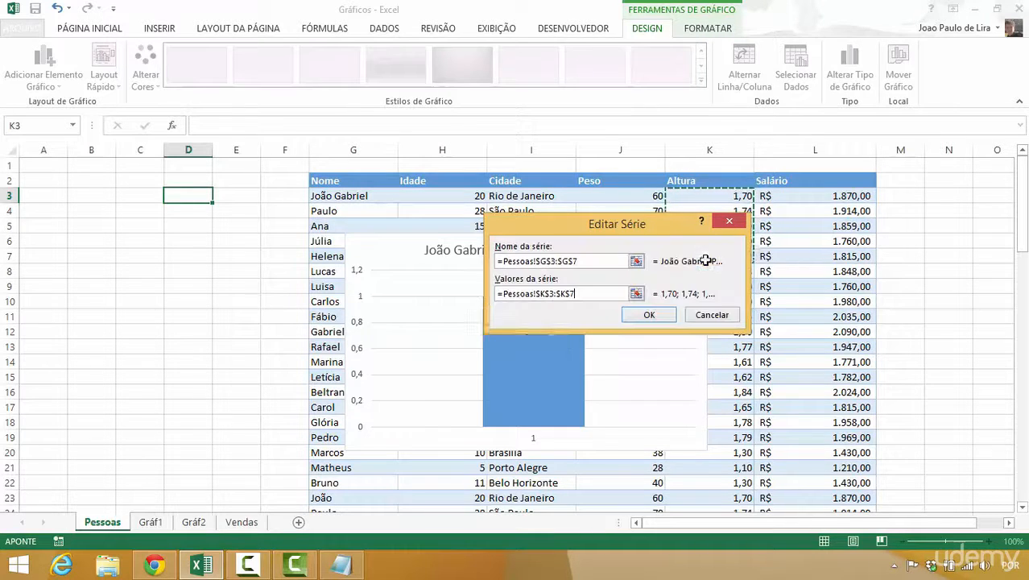
drag(663, 229, 405, 177)
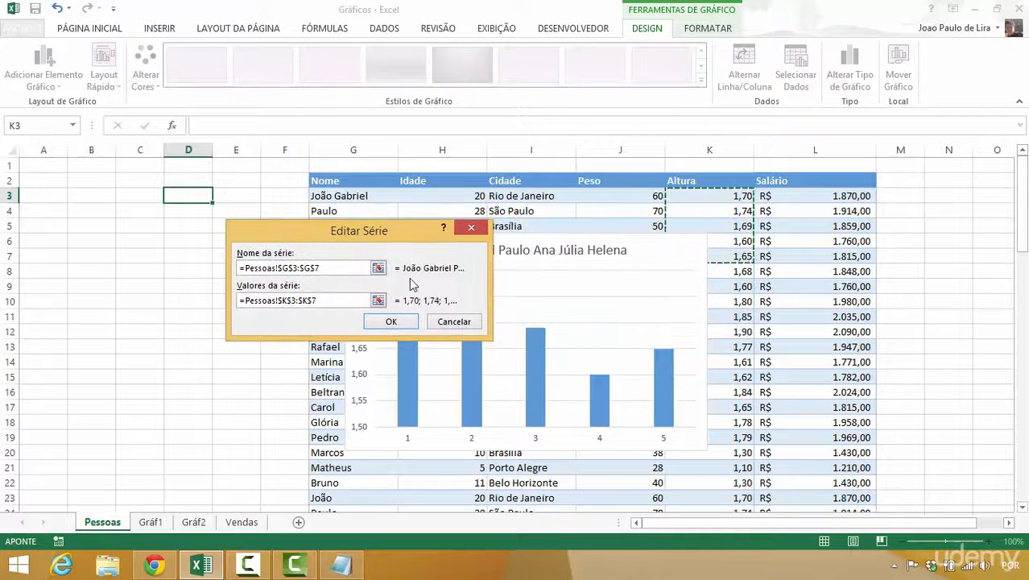
click(391, 259)
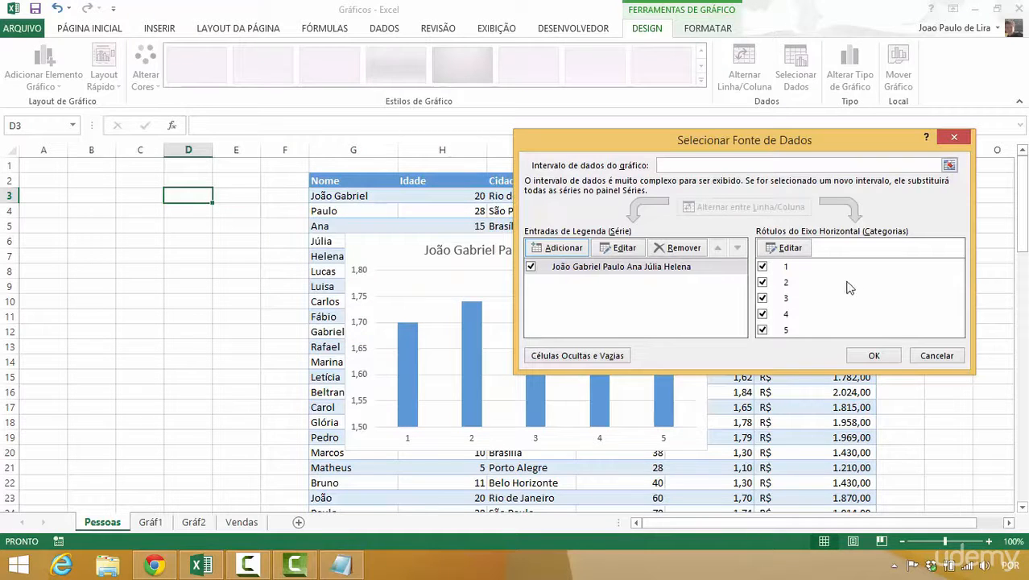
- Set the chart's horizontal axis labels to the names in Pessoas G3:G7
click(786, 249)
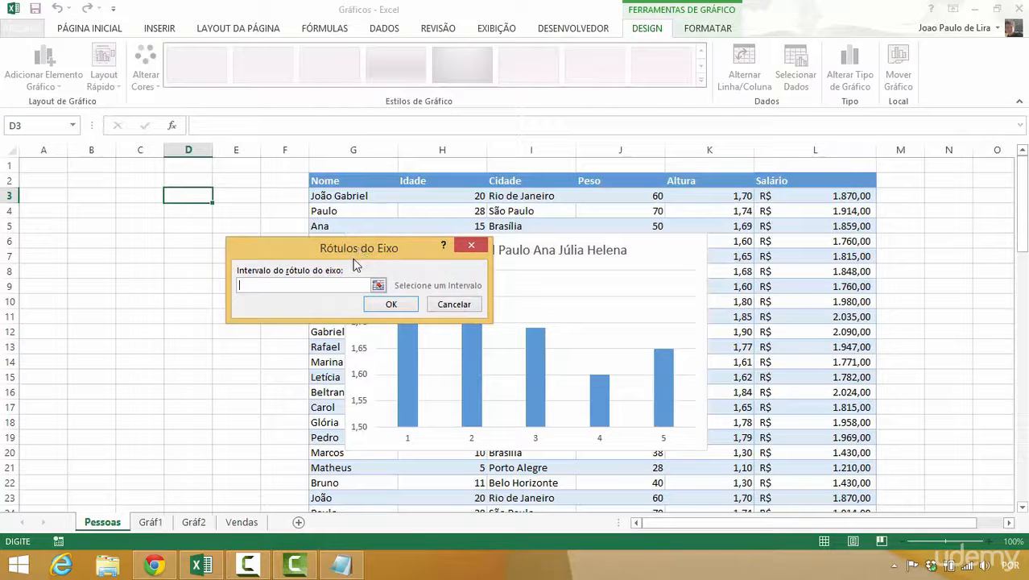
drag(360, 252, 622, 255)
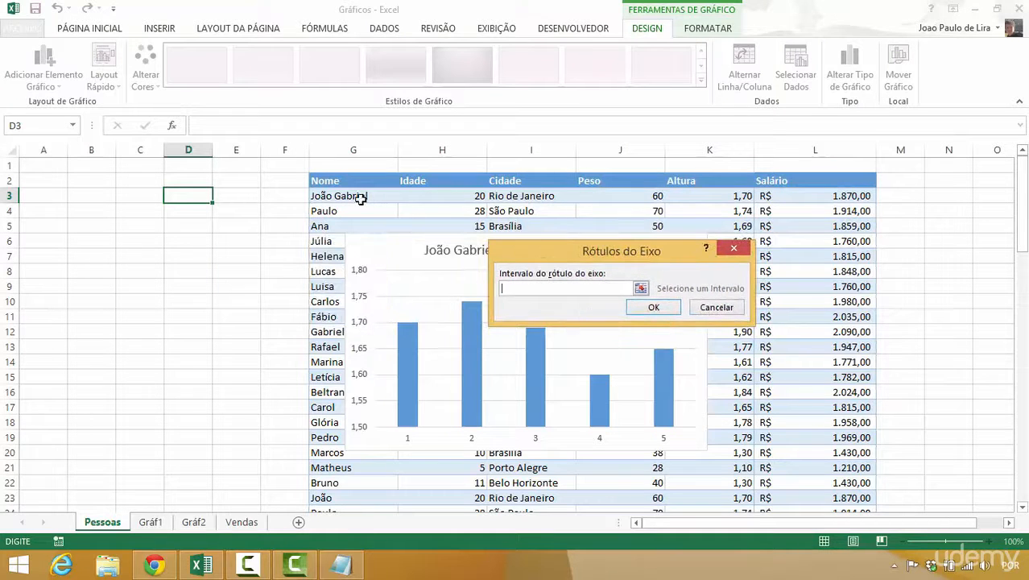
drag(360, 199, 344, 255)
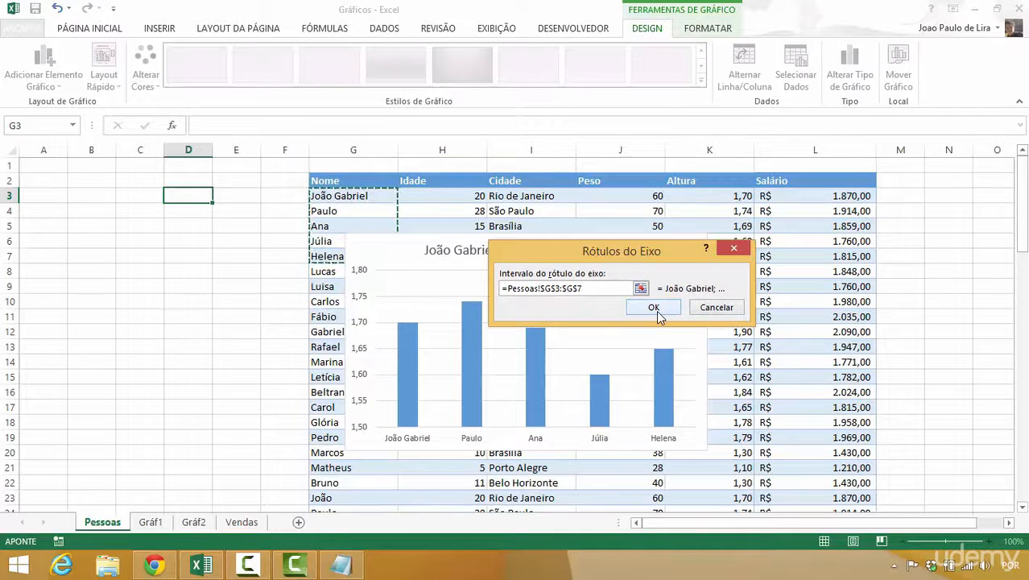
click(654, 309)
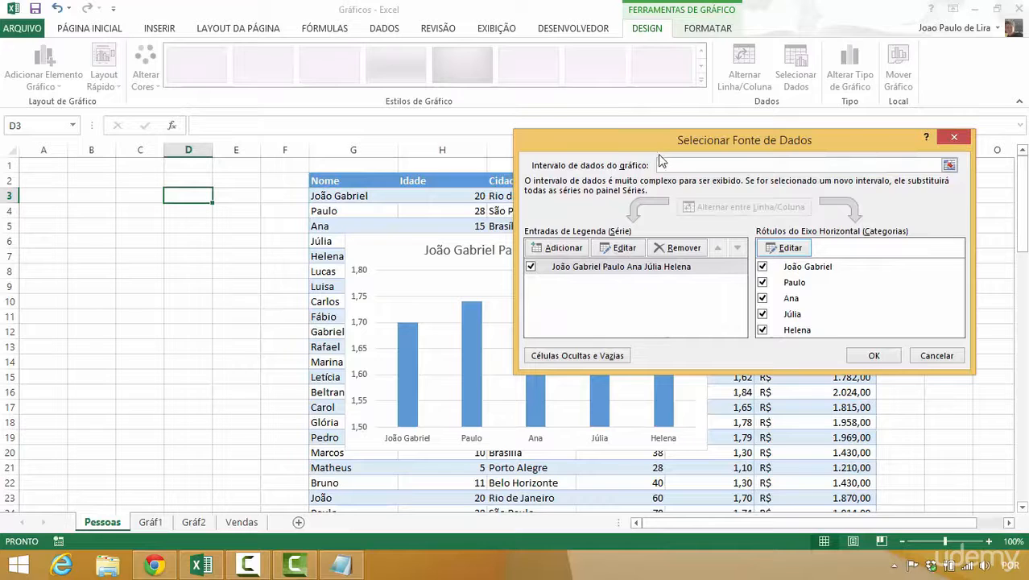
- Rename the chart's data series as Comparação Alturas and accept the data source settings
drag(664, 143, 771, 182)
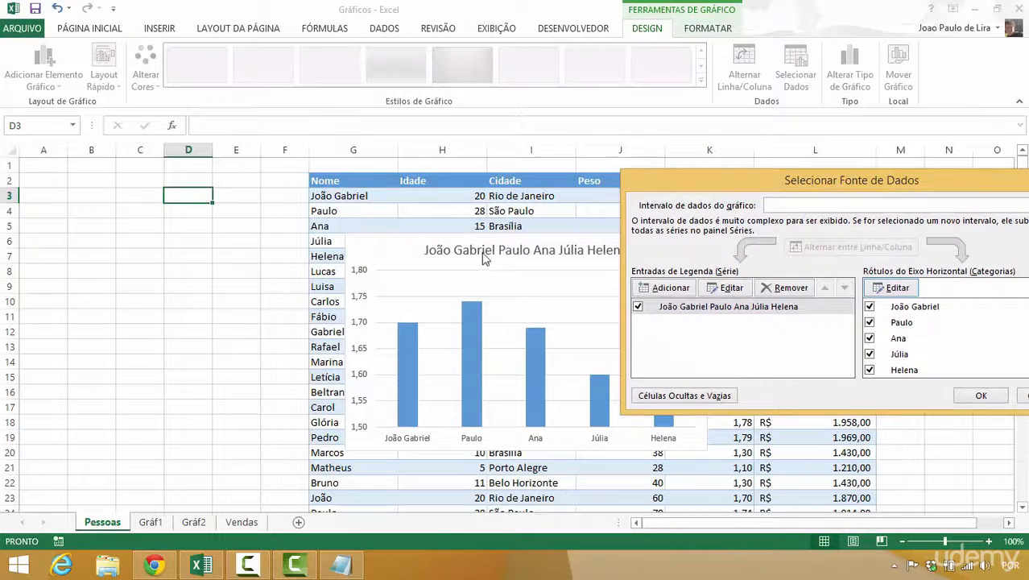
click(725, 288)
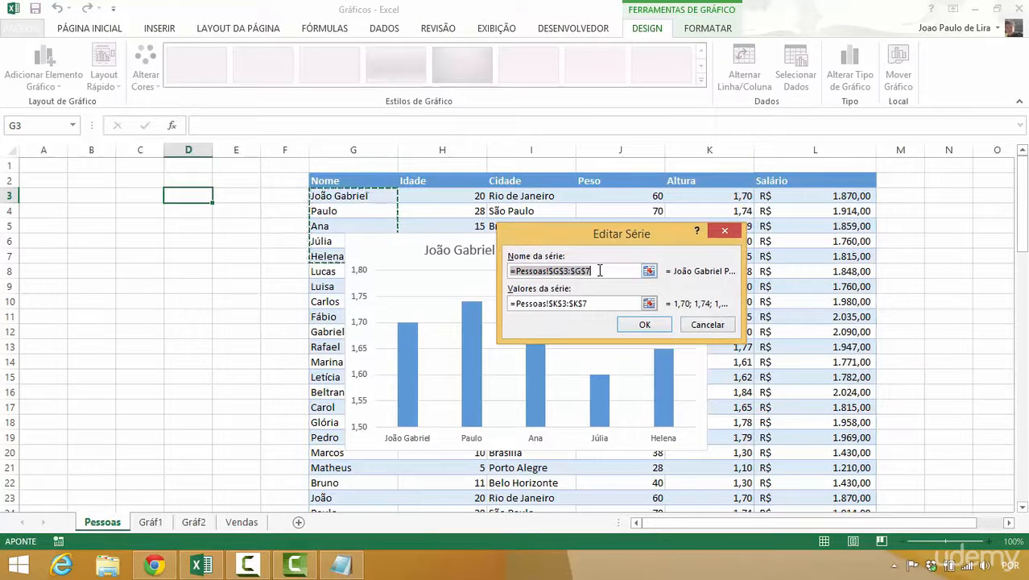
text(Comparação Alturas)
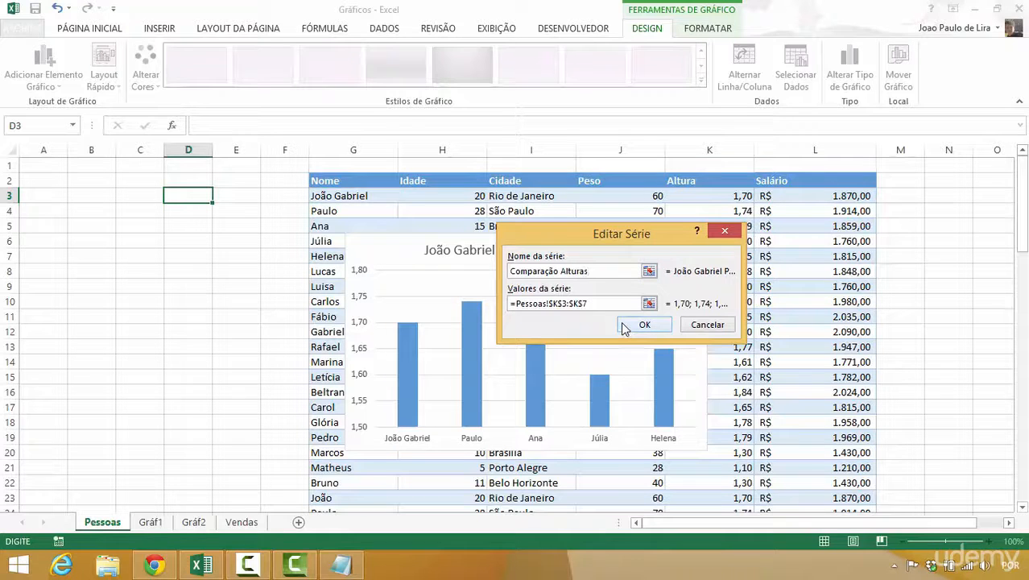
click(624, 326)
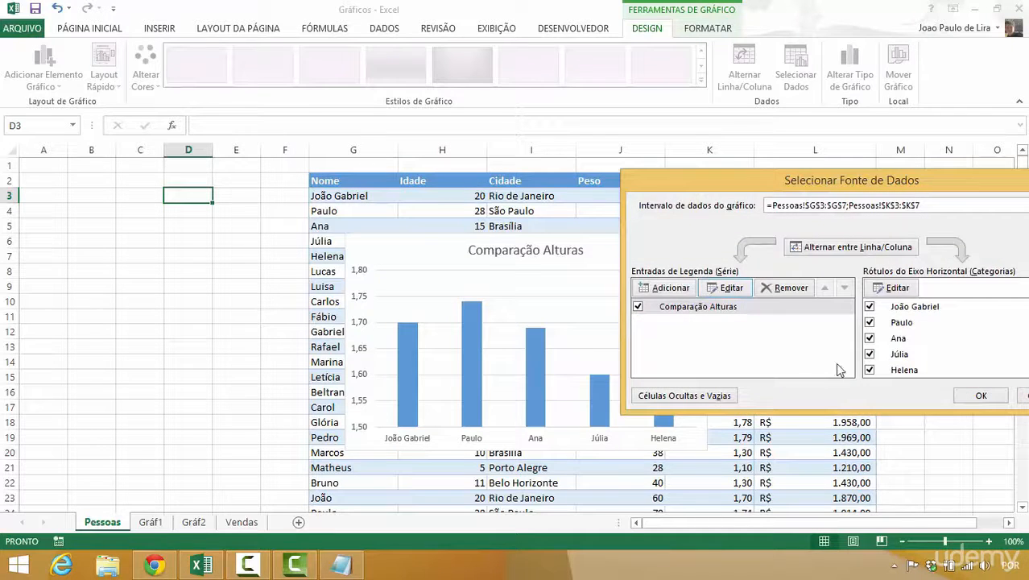
click(980, 396)
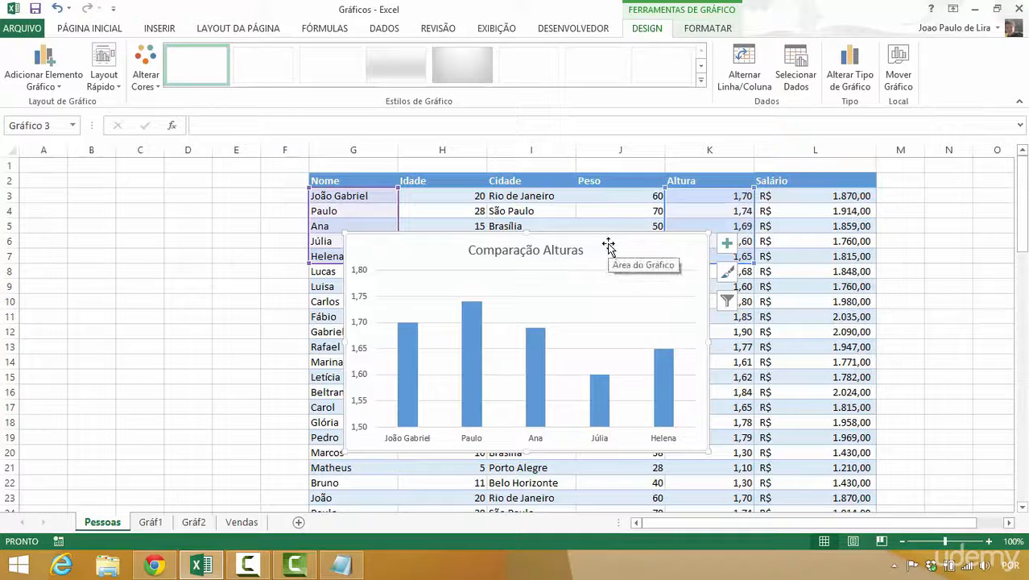
- Move the Comparação Alturas chart off the table into the empty columns beyond Salário and deselect it
mouse_move(608, 245)
mouse_down()
mouse_move(581, 301)
mouse_move(585, 262)
mouse_move(299, 274)
mouse_move(313, 274)
mouse_up()
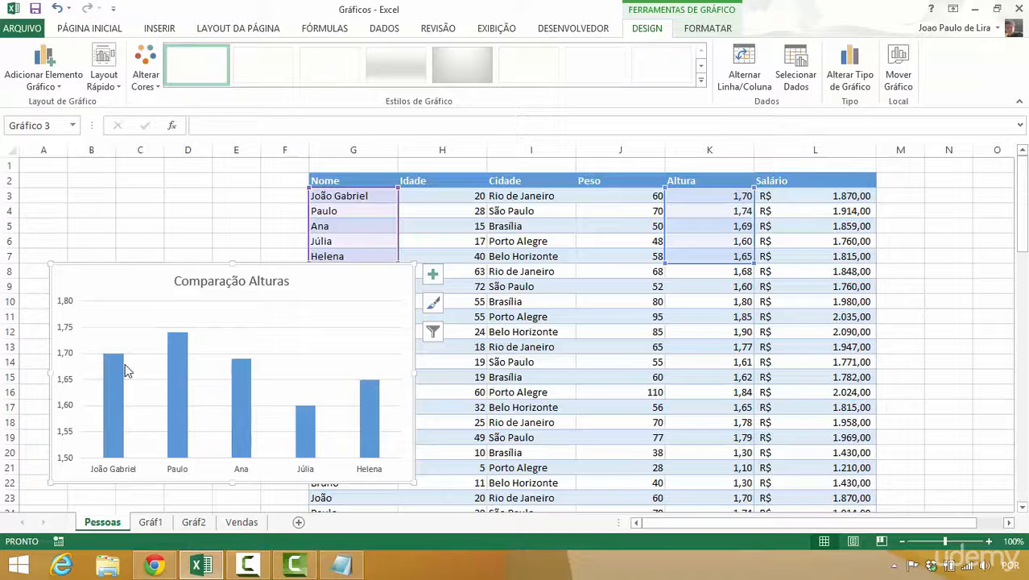
click(525, 260)
click(361, 281)
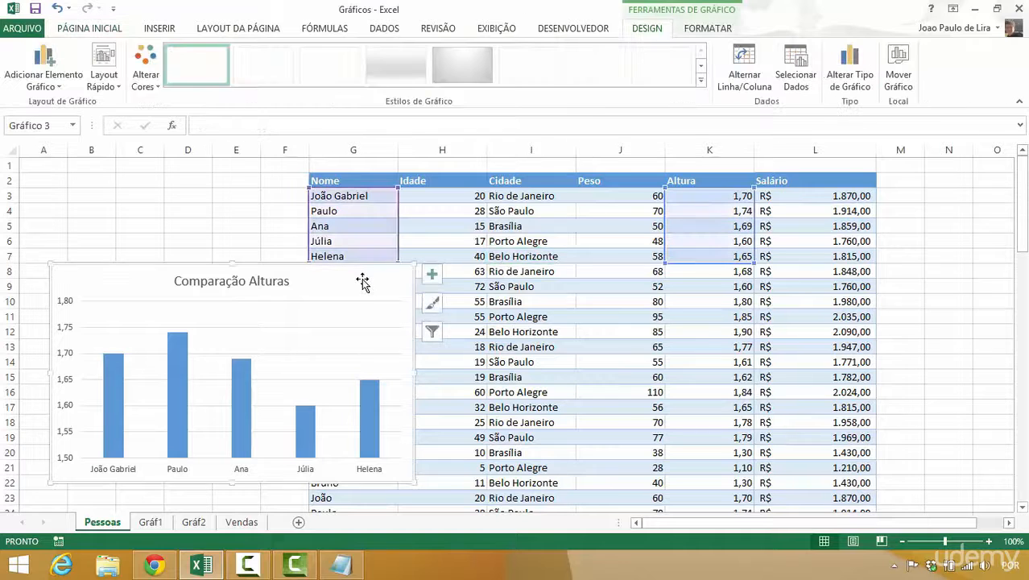
key(ctrl+1)
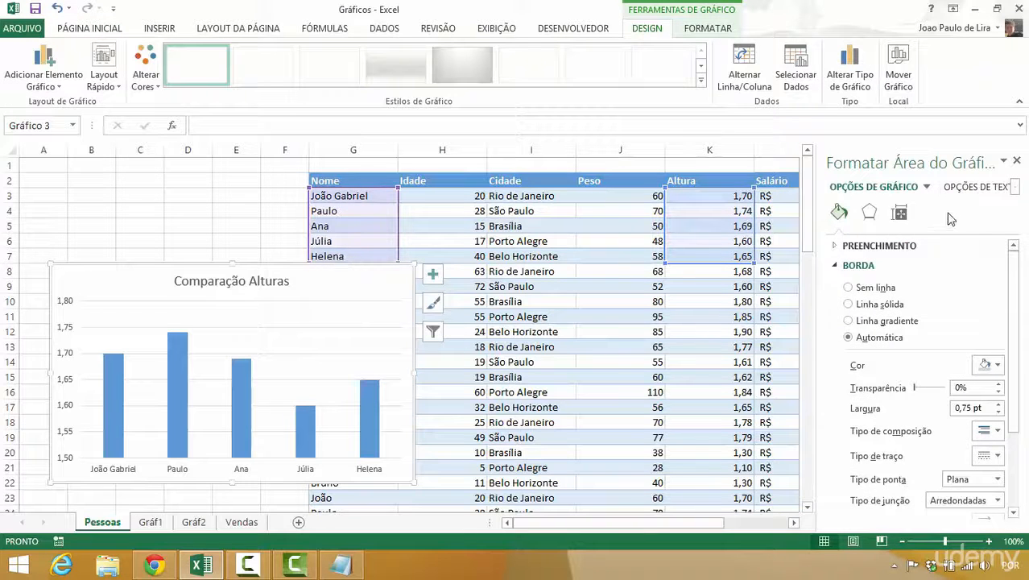
click(1016, 162)
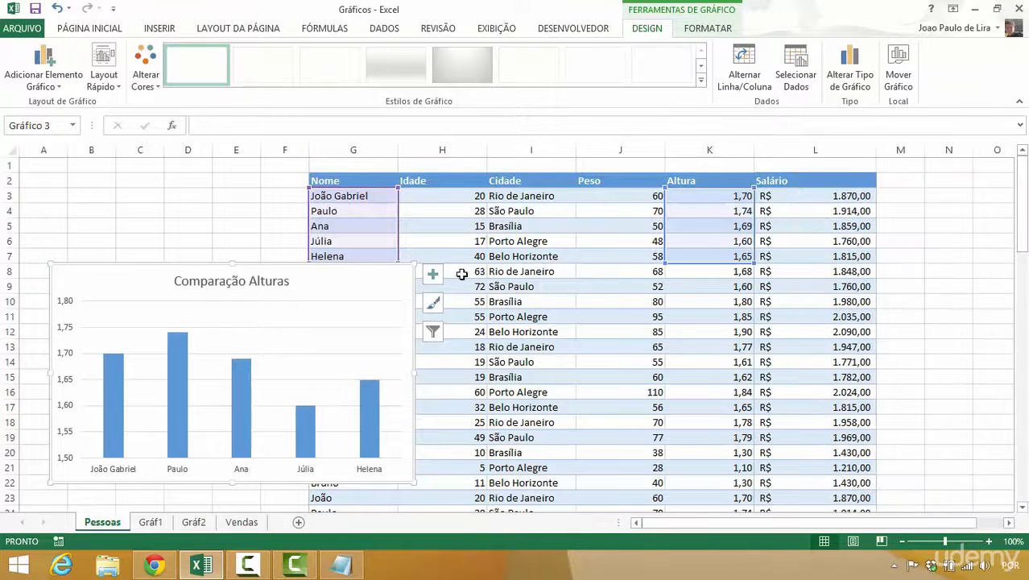
drag(344, 277, 733, 197)
drag(759, 532, 648, 535)
click(277, 344)
- Try a line chart built from the whole Pessoas table, enlarge it and delete it
click(361, 221)
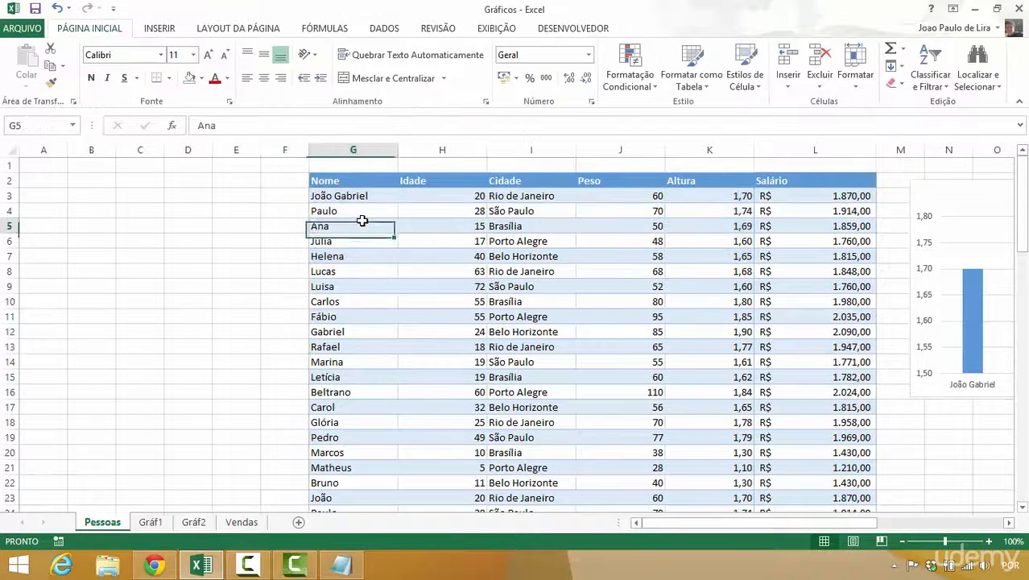
key(ctrl+a)
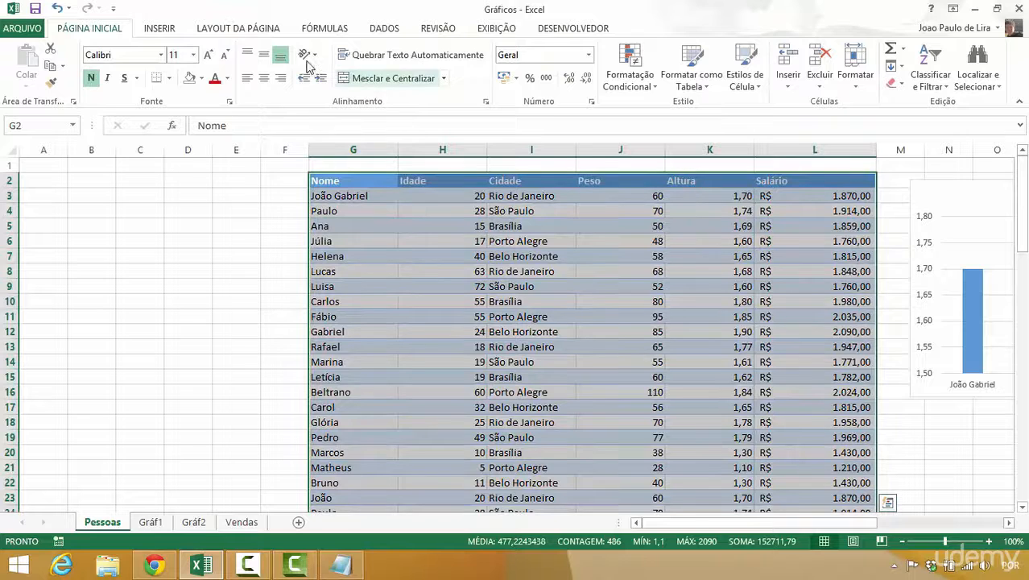
click(163, 32)
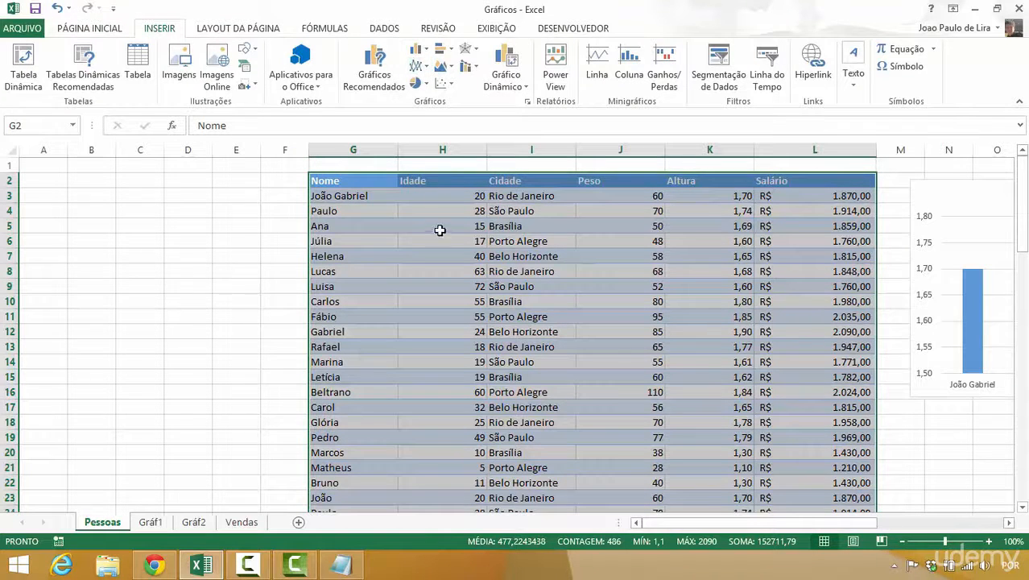
click(419, 66)
click(428, 113)
drag(341, 230, 244, 200)
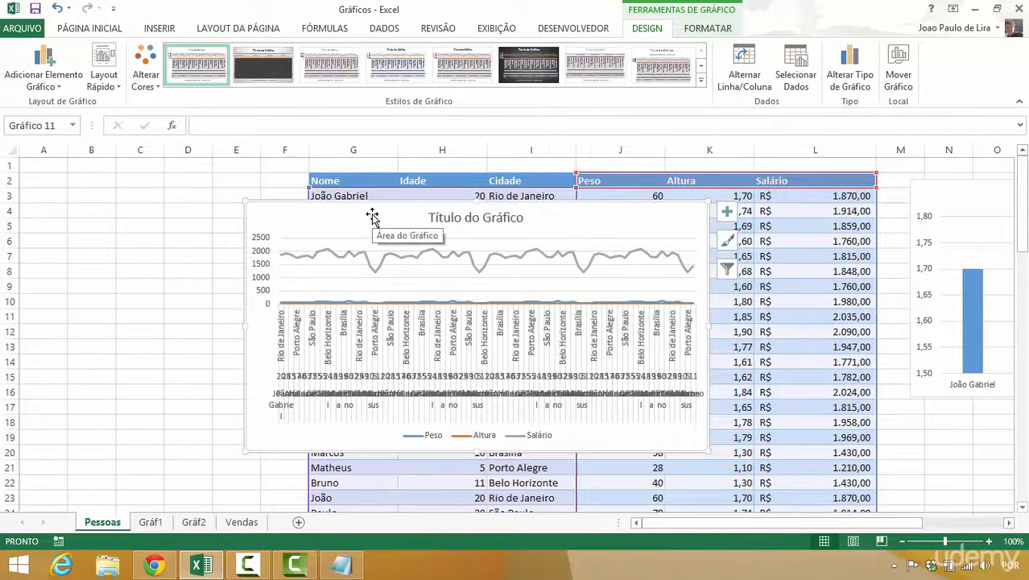
key(Delete)
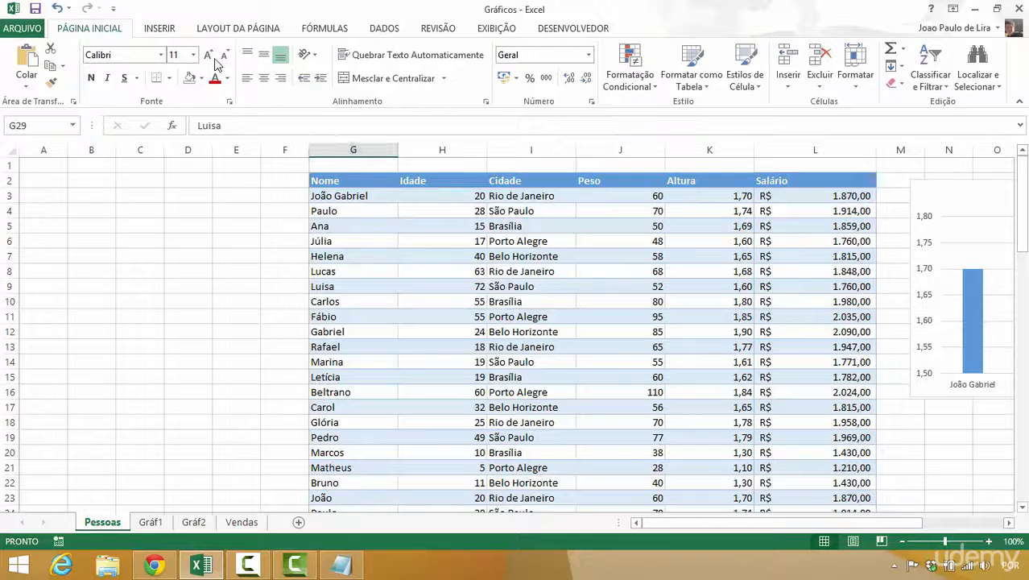
- Insert a 2D area chart from the names and ages in G3:H82 of the Pessoas table
click(160, 31)
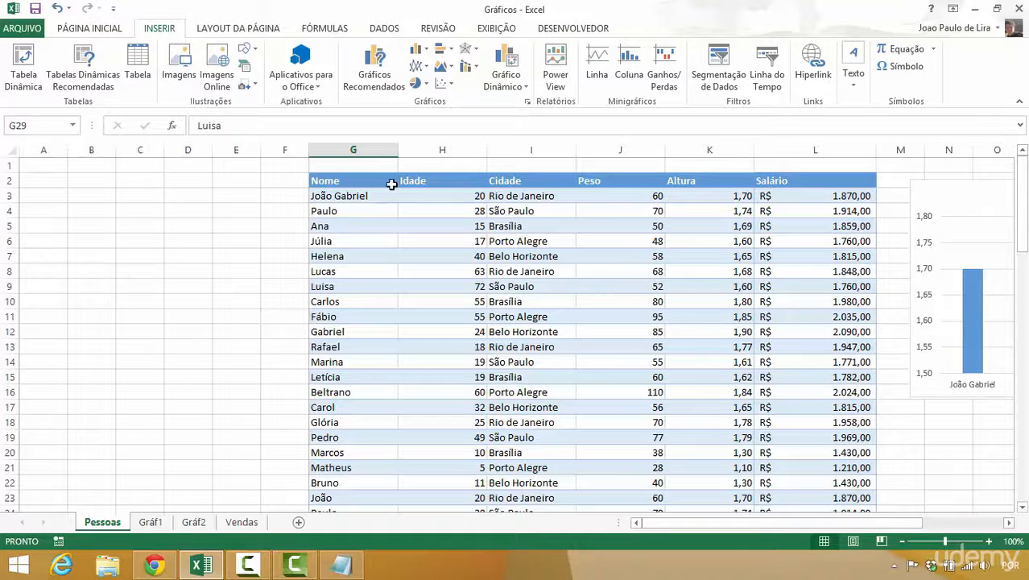
click(358, 198)
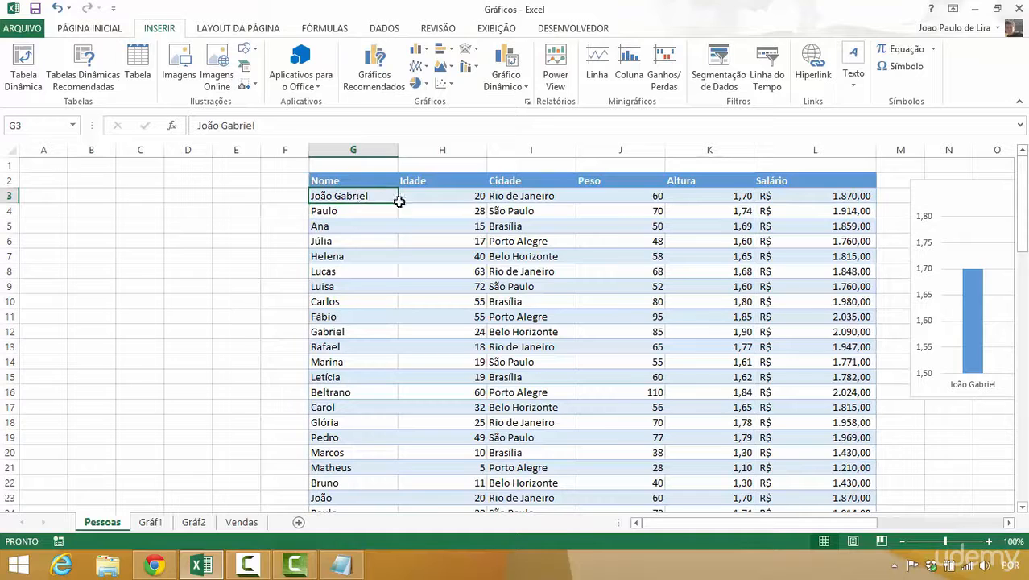
drag(400, 201, 409, 202)
key(ctrl+shift+Down)
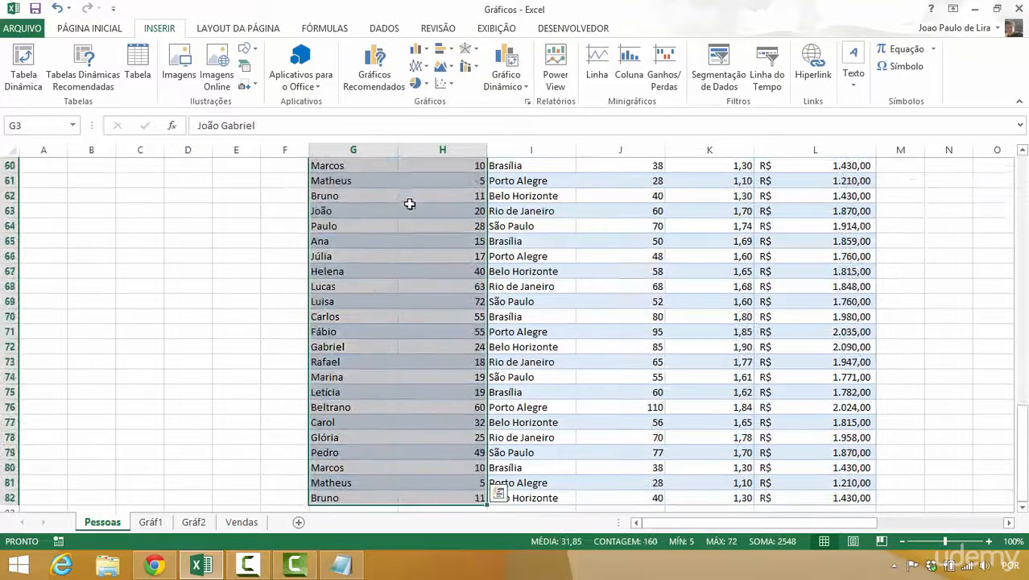
click(445, 67)
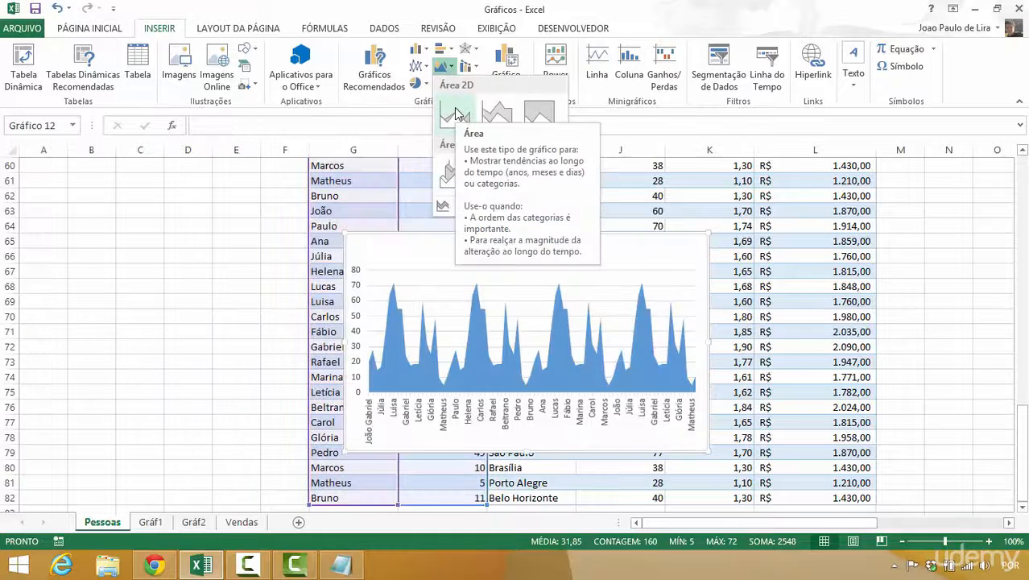
click(454, 112)
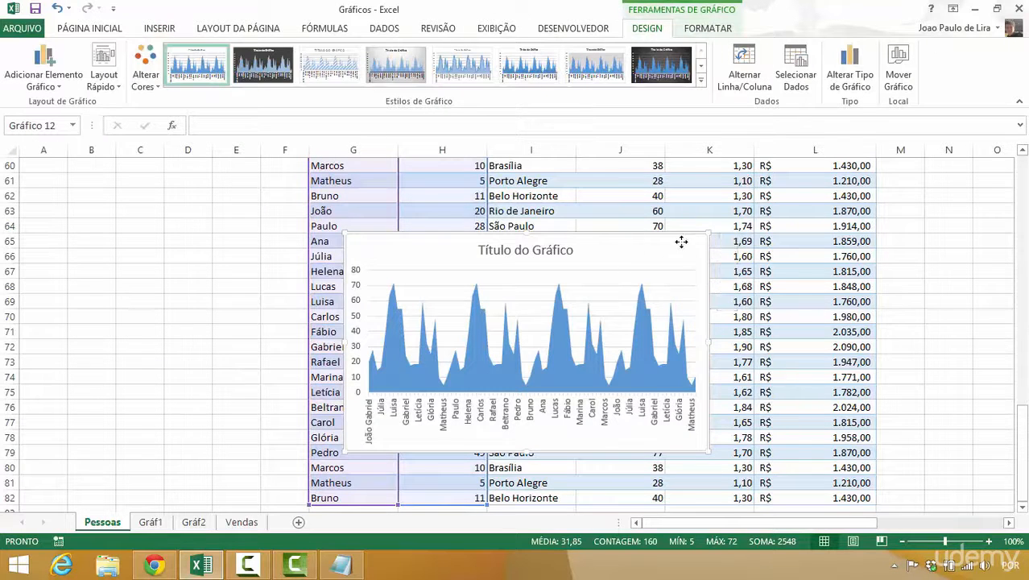
- Move the area chart off the name and age columns toward Salário and delete its title
drag(681, 241, 879, 182)
click(757, 198)
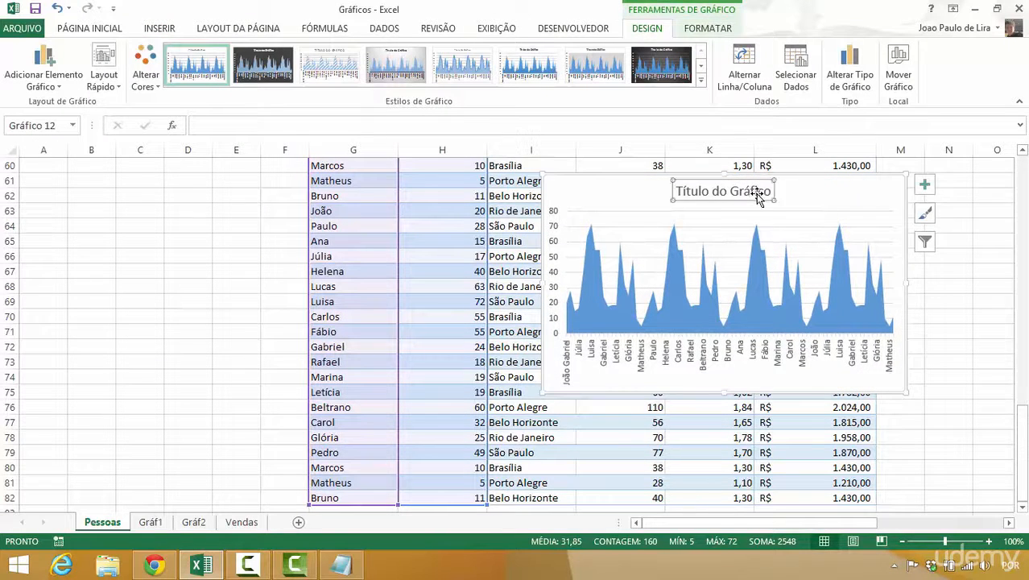
key(Delete)
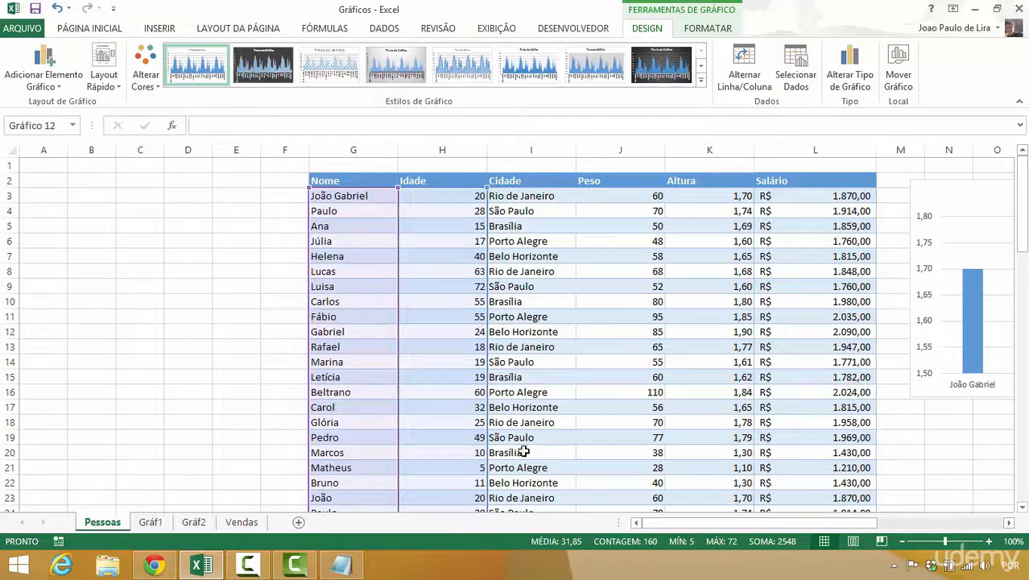
- Bring the area chart up to the first rows of the Pessoas table, over the Cidade to Salário columns
drag(1022, 179, 977, 424)
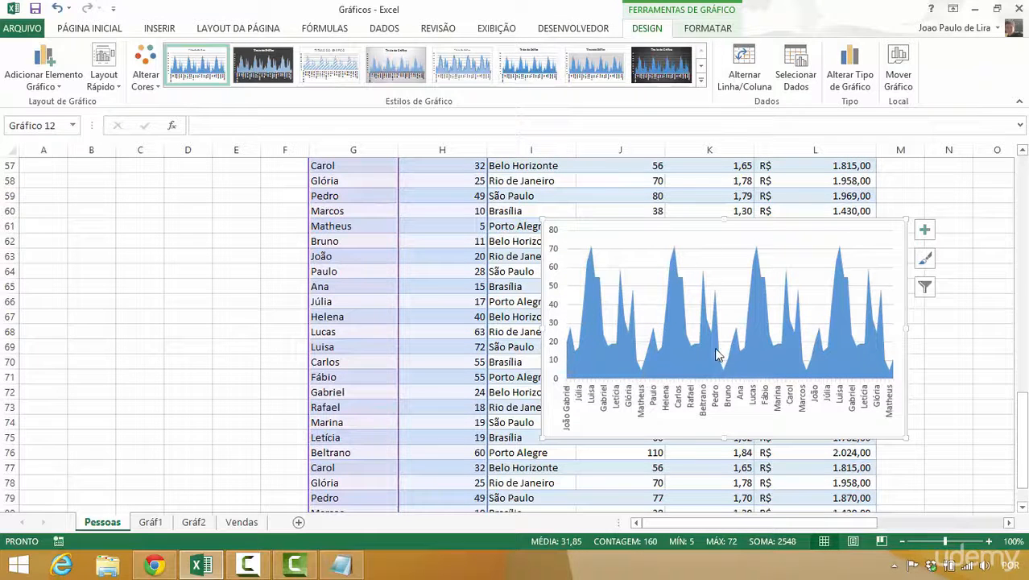
mouse_move(724, 368)
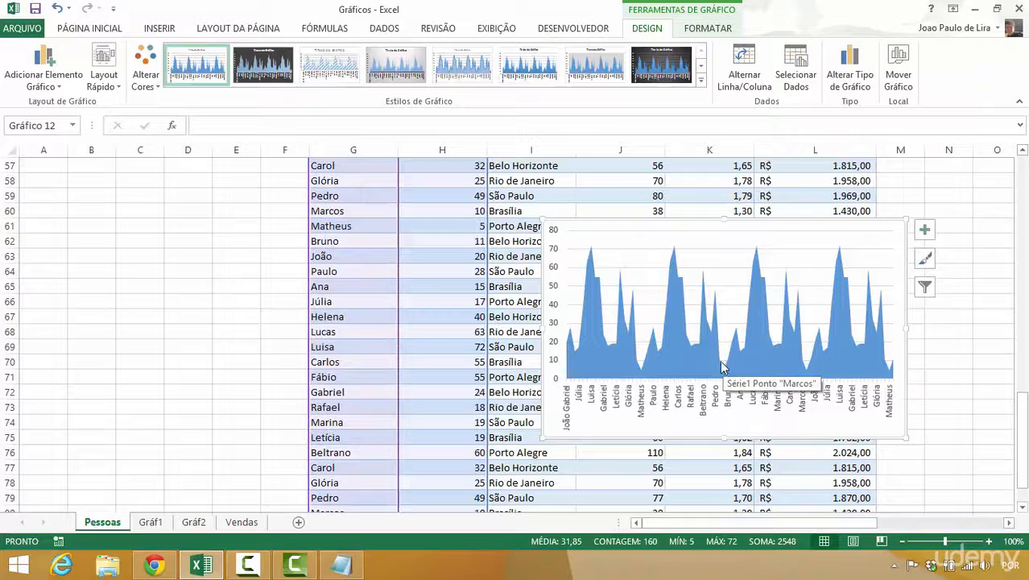
mouse_move(630, 222)
mouse_down()
mouse_move(616, 190)
mouse_move(665, 156)
mouse_move(654, 158)
mouse_move(686, 164)
mouse_move(624, 190)
mouse_move(406, 215)
mouse_move(632, 212)
mouse_up()
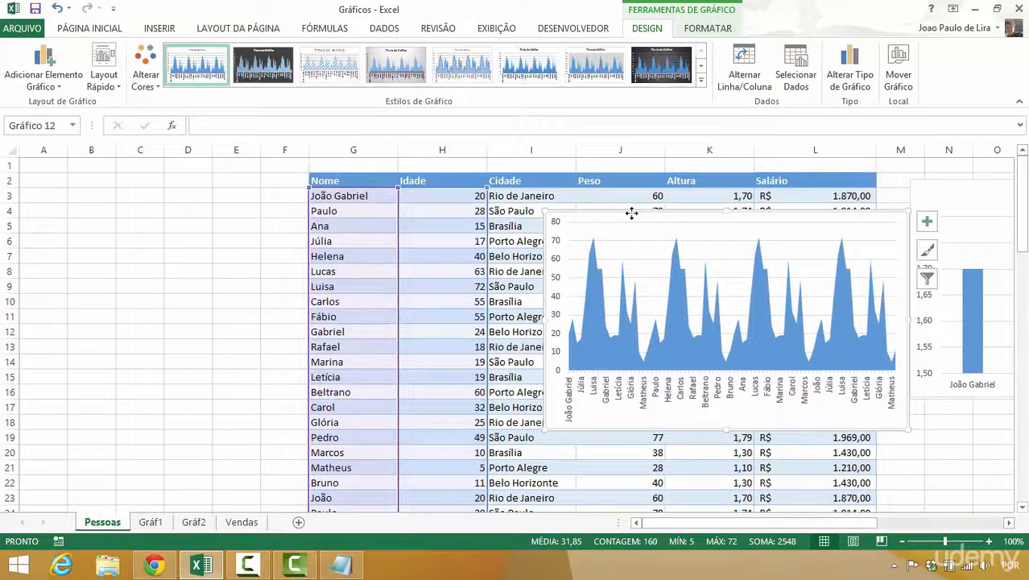